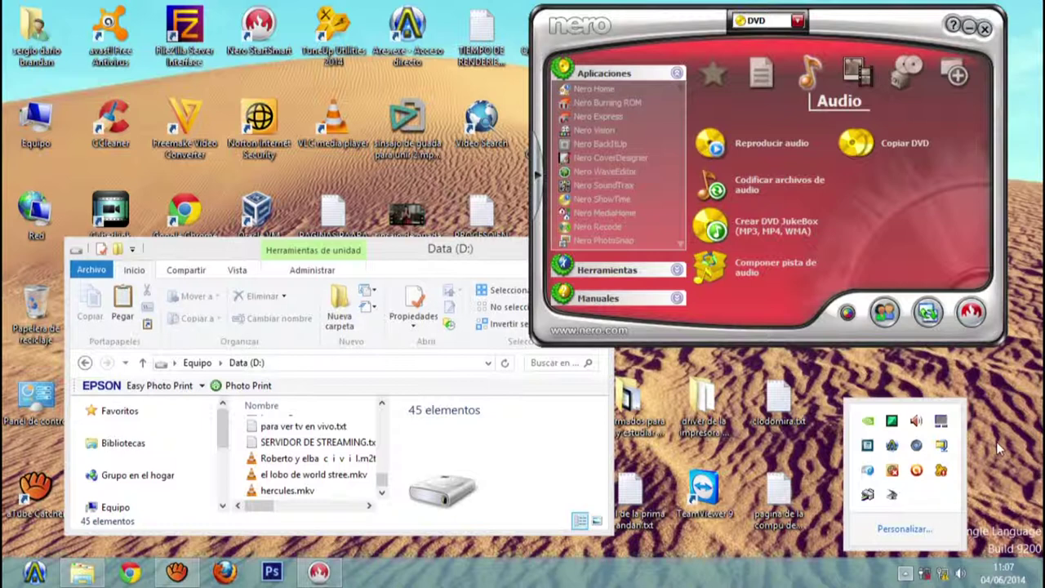
Dismiss the hidden tray icons, launch Nero Express from Nero StartSmart and start a data DVD compilation.
right_click(986, 439)
left_click(988, 483)
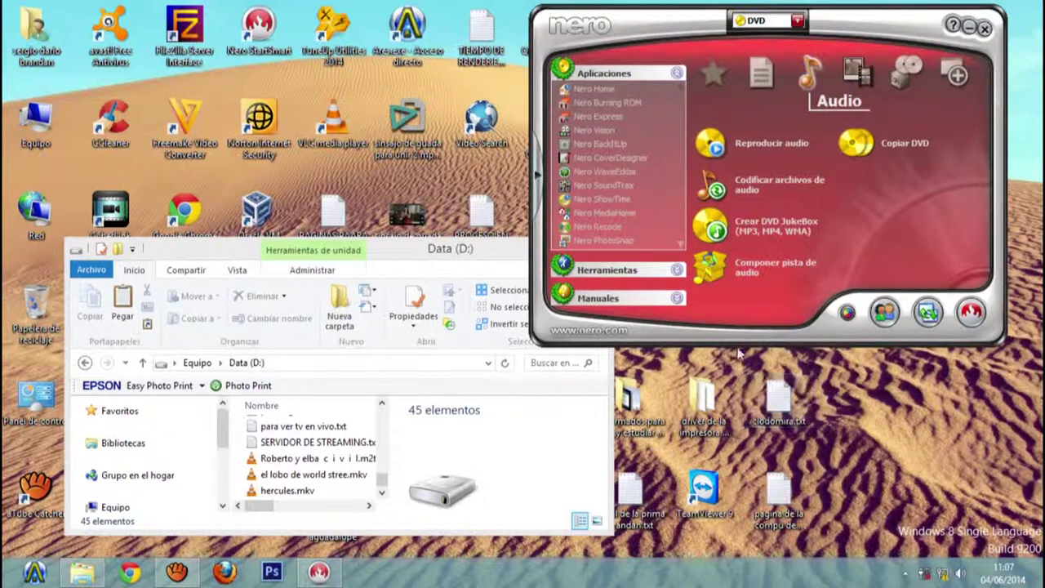
left_click(623, 118)
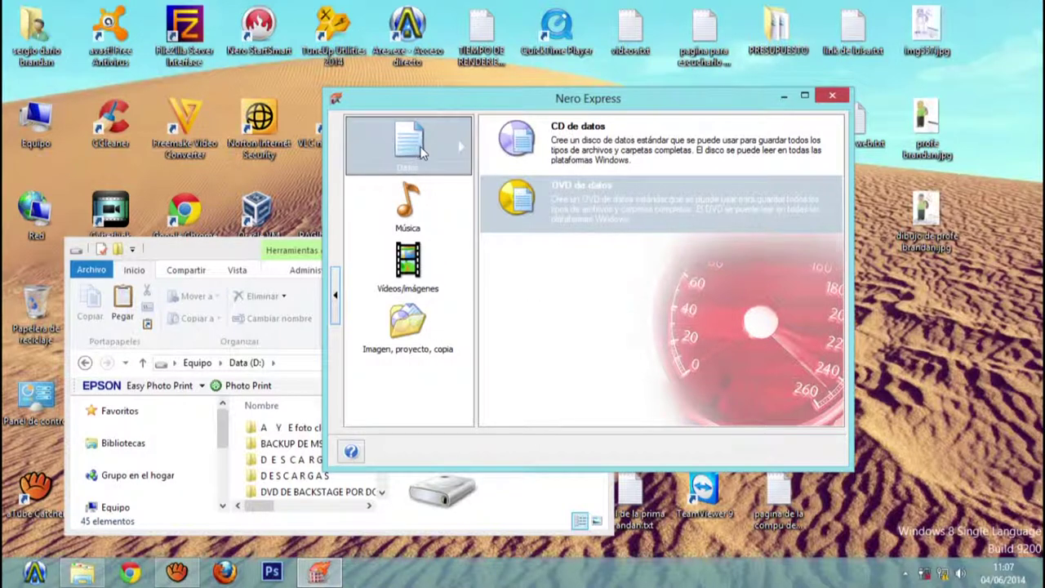
left_click(608, 201)
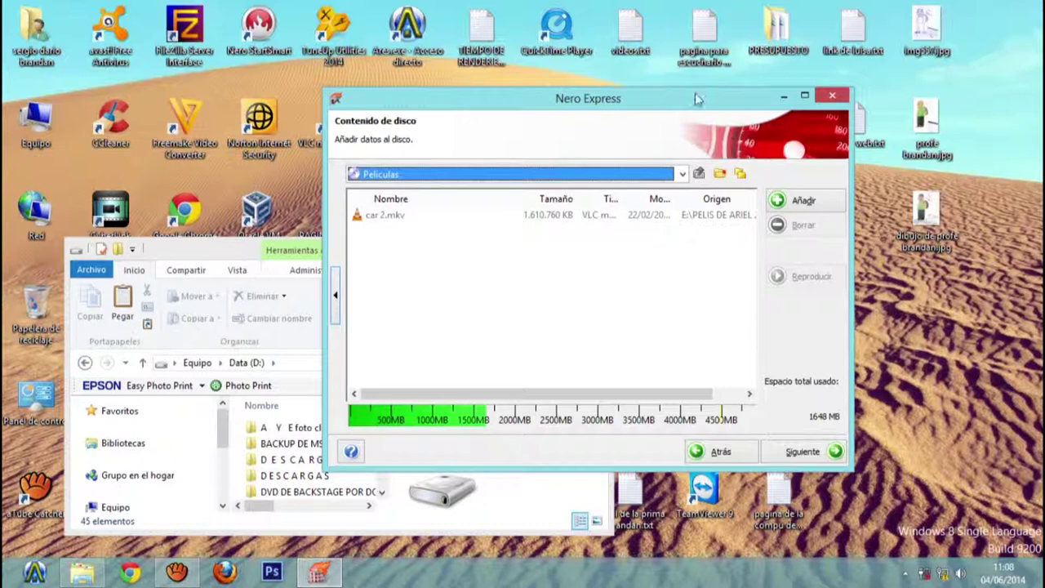
Arrange the Nero Express and Data (D:) windows side by side so files can be transferred between them.
left_click_drag(695, 93, 870, 19)
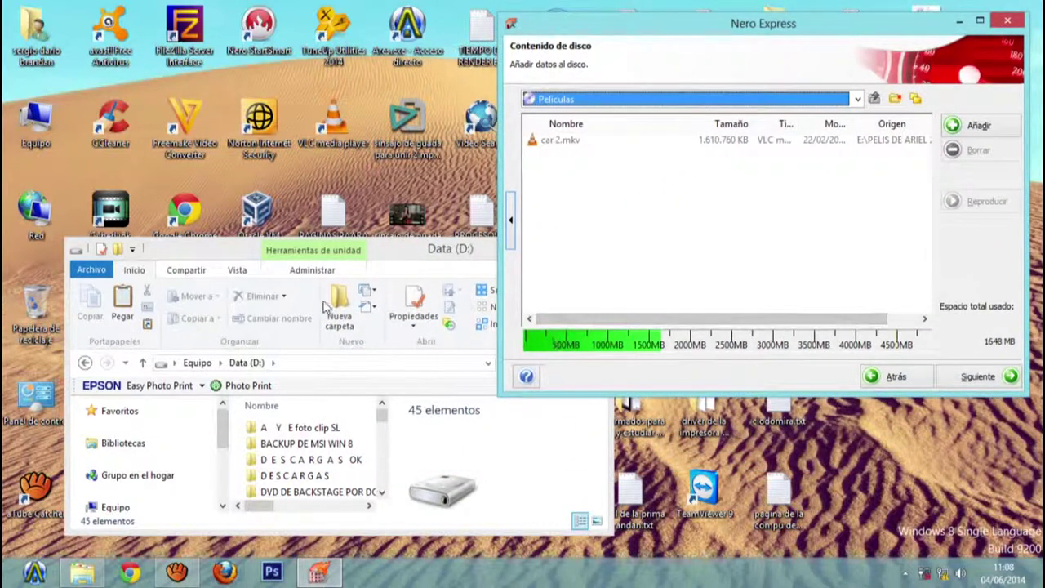
left_click(440, 256)
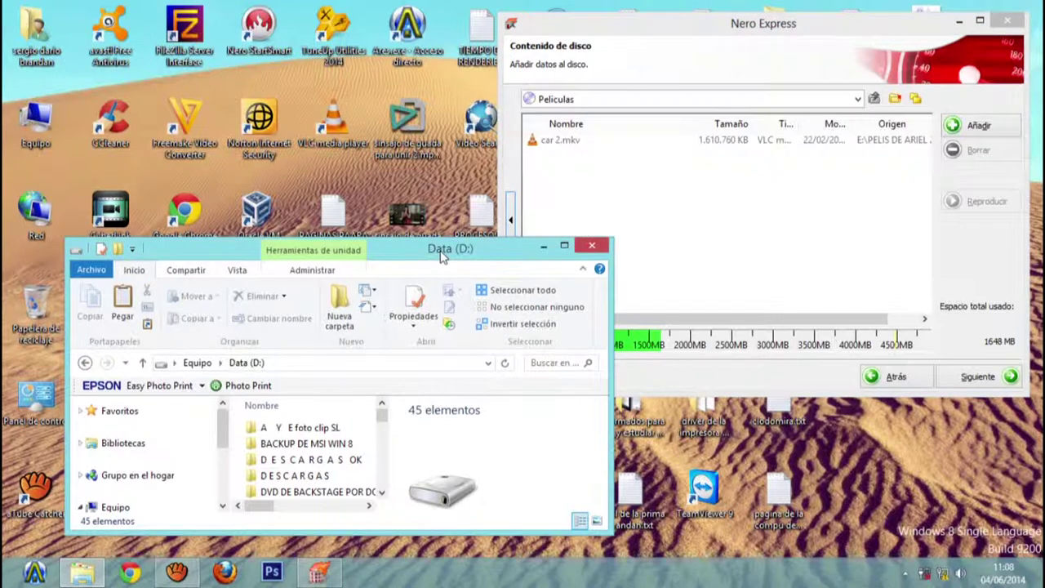
left_click_drag(418, 256, 333, 167)
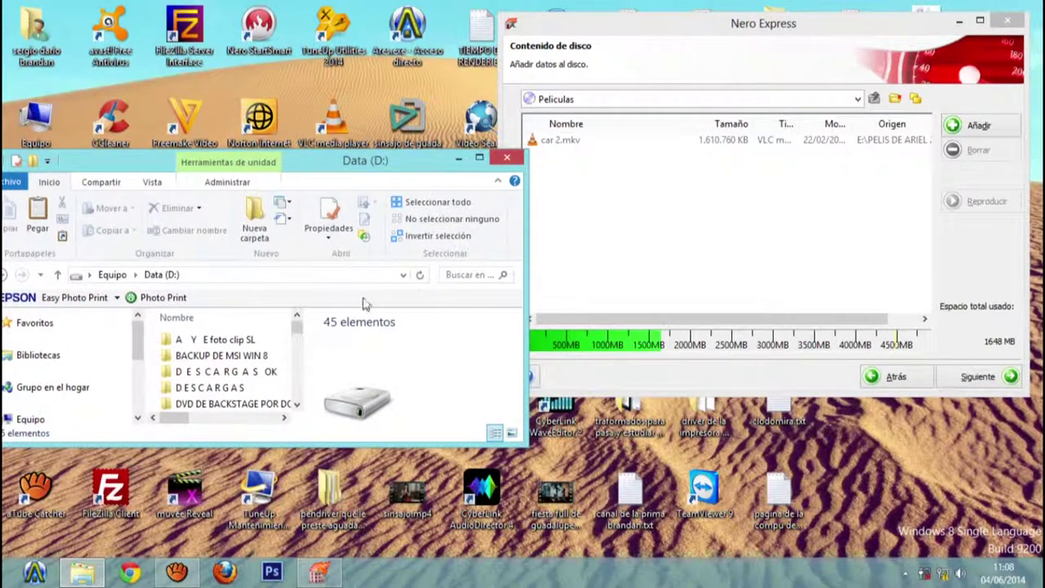
Add hercules.mkv from Data (D:) to the Peliculas disc contents.
left_click_drag(297, 330, 305, 397)
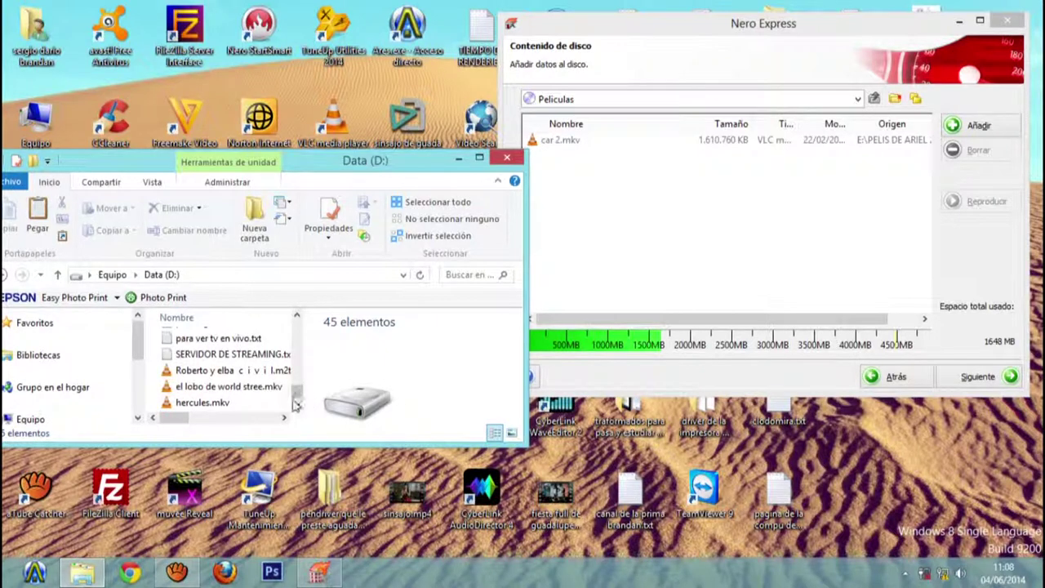
left_click(210, 406)
left_click_drag(214, 406, 578, 213)
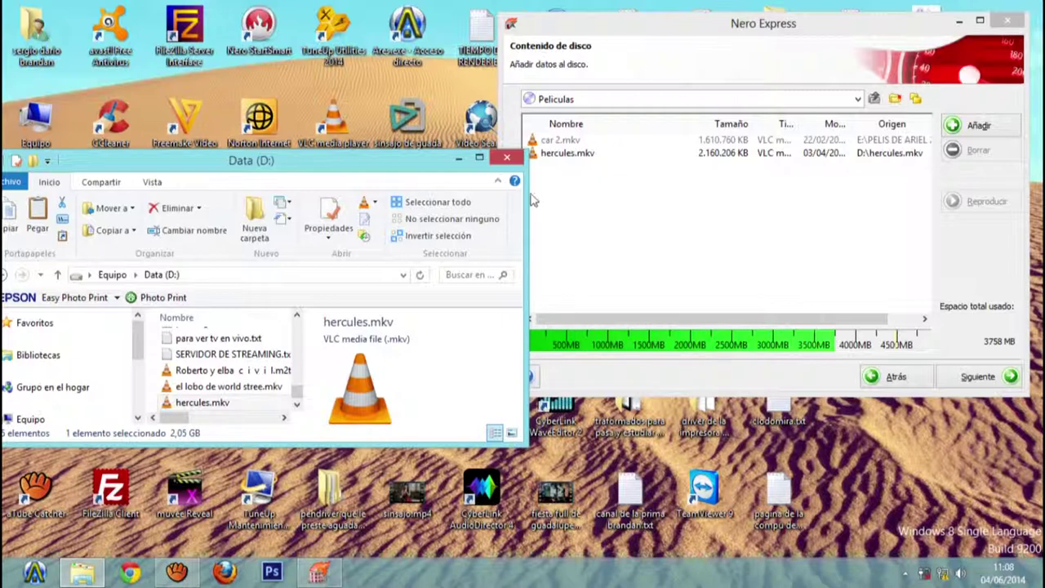
Minimize the file window and burn the Peliculas compilation on the F: TSSTcorp recorder.
left_click(457, 160)
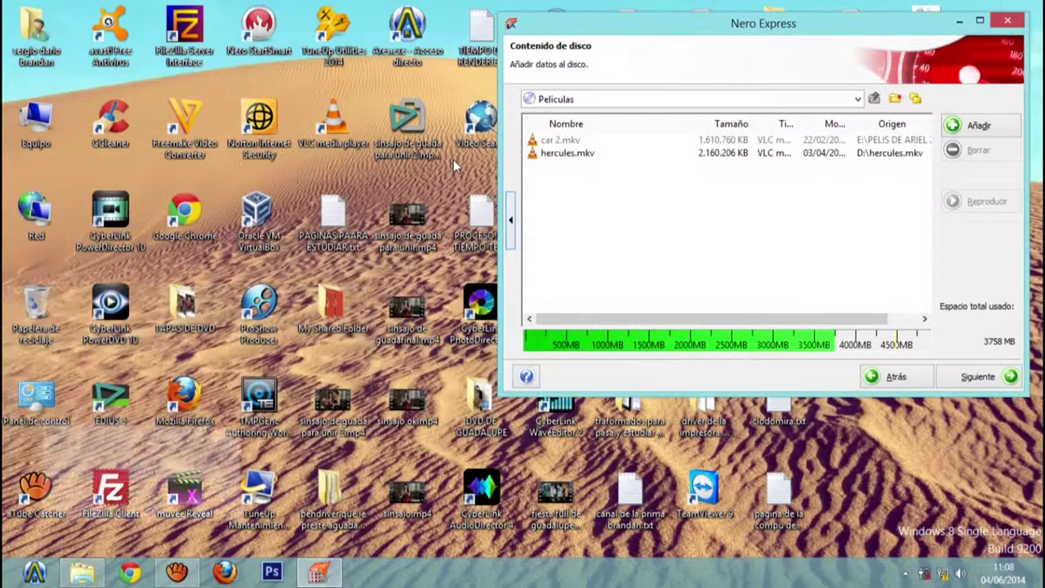
left_click(999, 377)
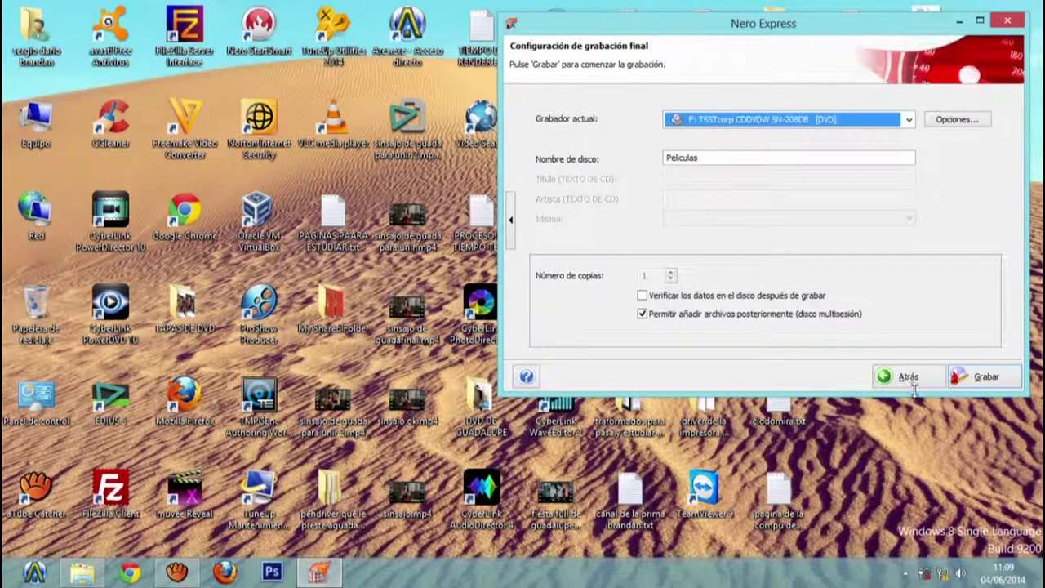
left_click(977, 378)
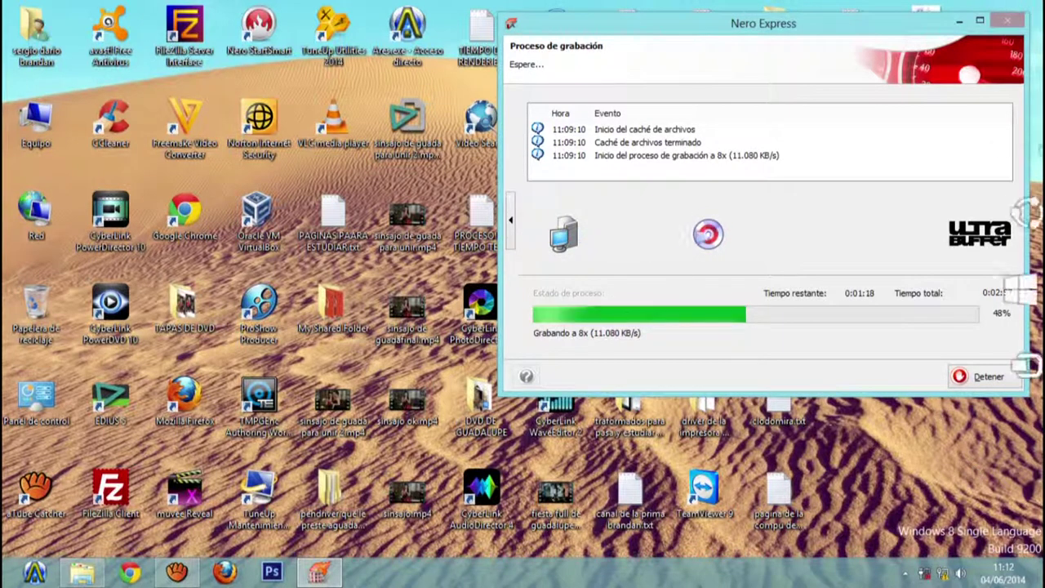
Reposition the burning progress window and check the running screen capture in aTube Catcher.
left_click_drag(729, 39, 572, 95)
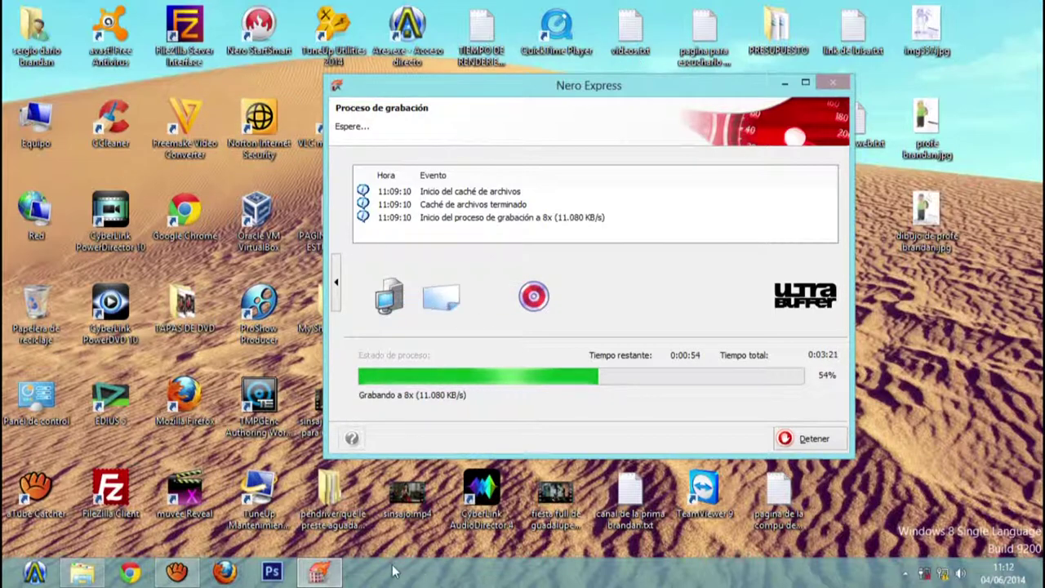
left_click(178, 570)
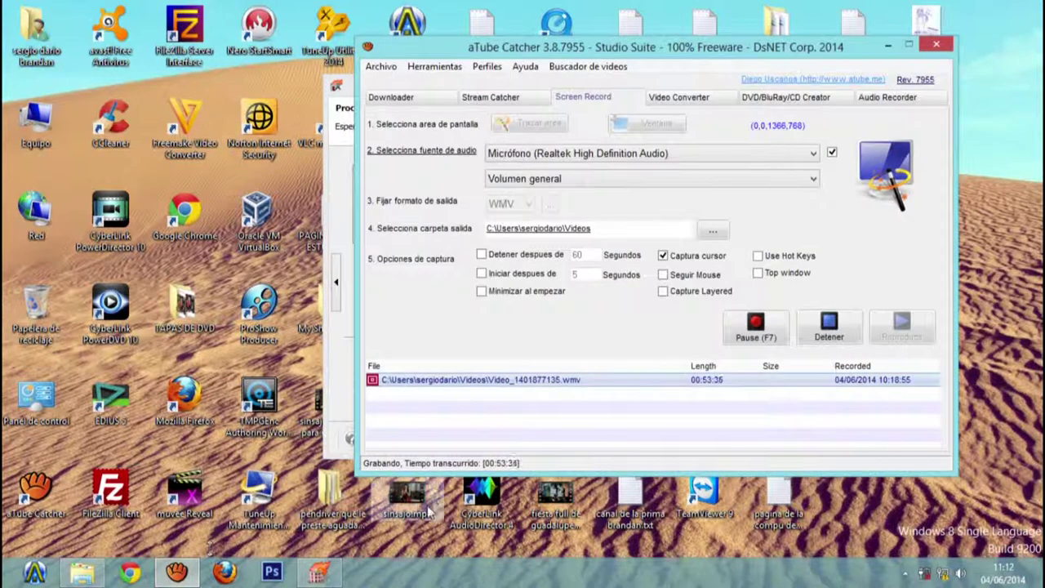
left_click(887, 47)
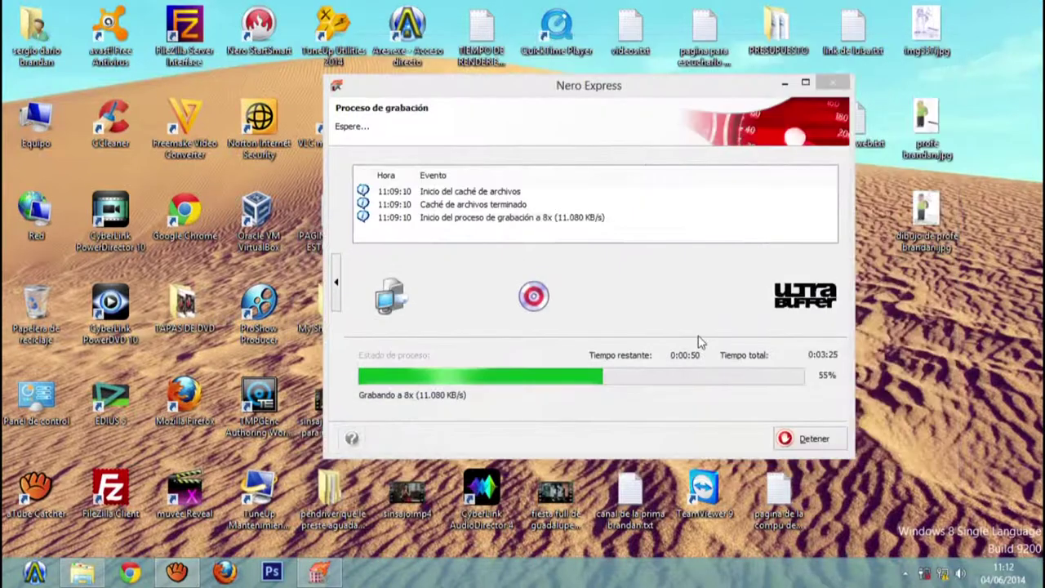
left_click_drag(607, 90, 728, 93)
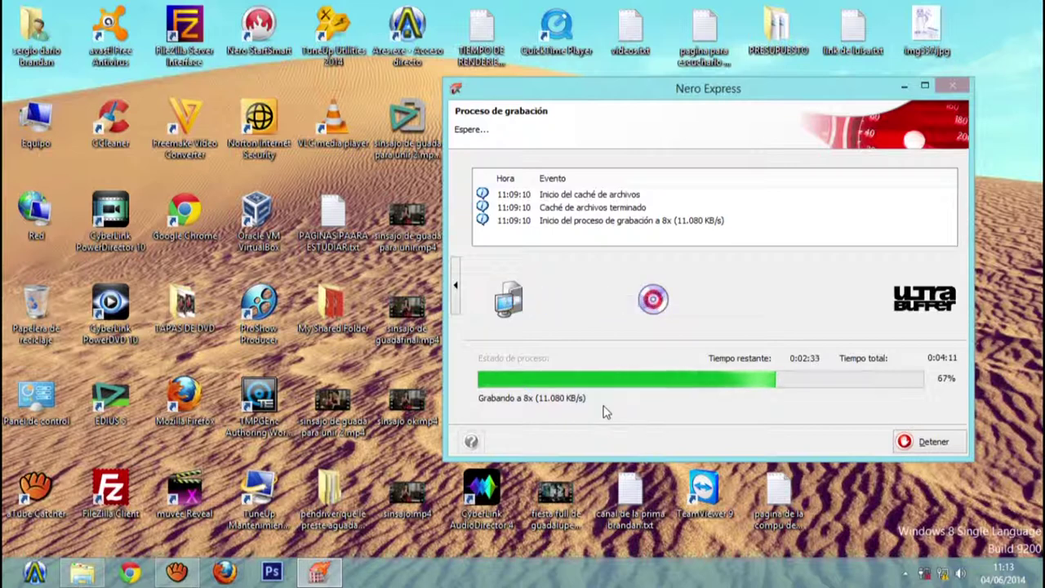
Switch to File Explorer, maximize its window and open the PEN DRIVER AMARILO folder on Nuevo vol (E:).
left_click(82, 572)
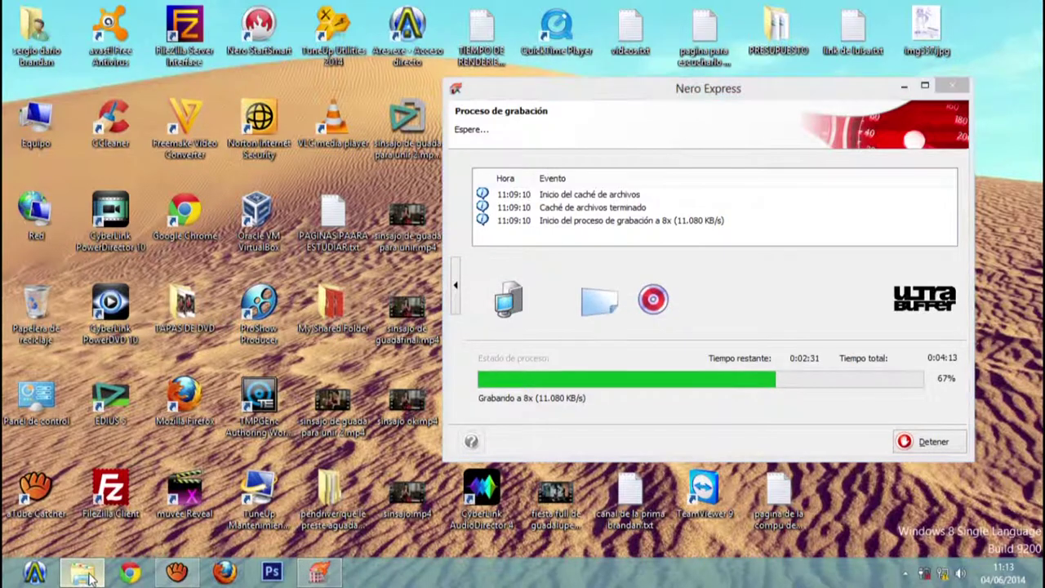
double_click(306, 159)
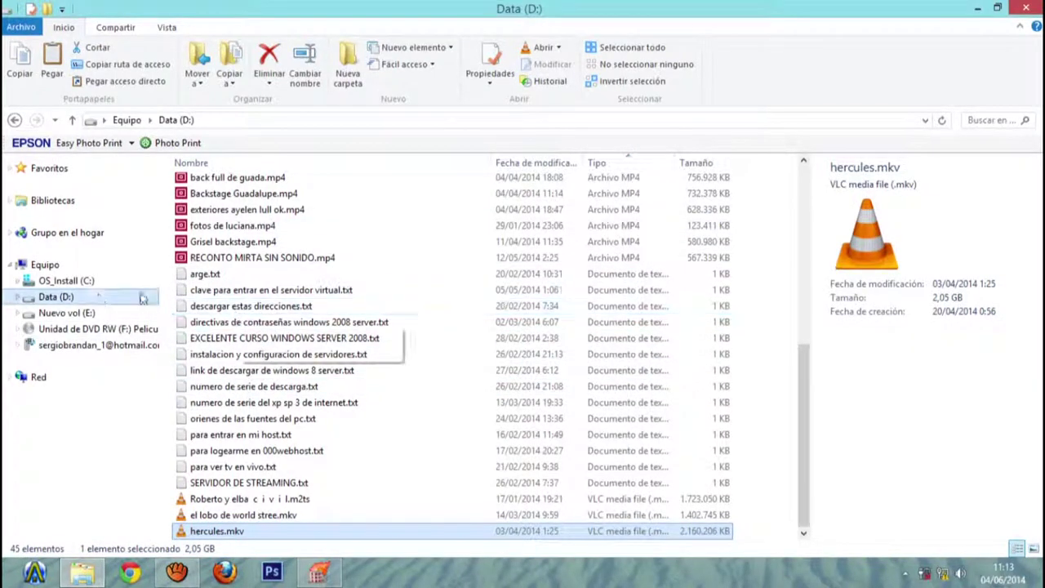
left_click(65, 313)
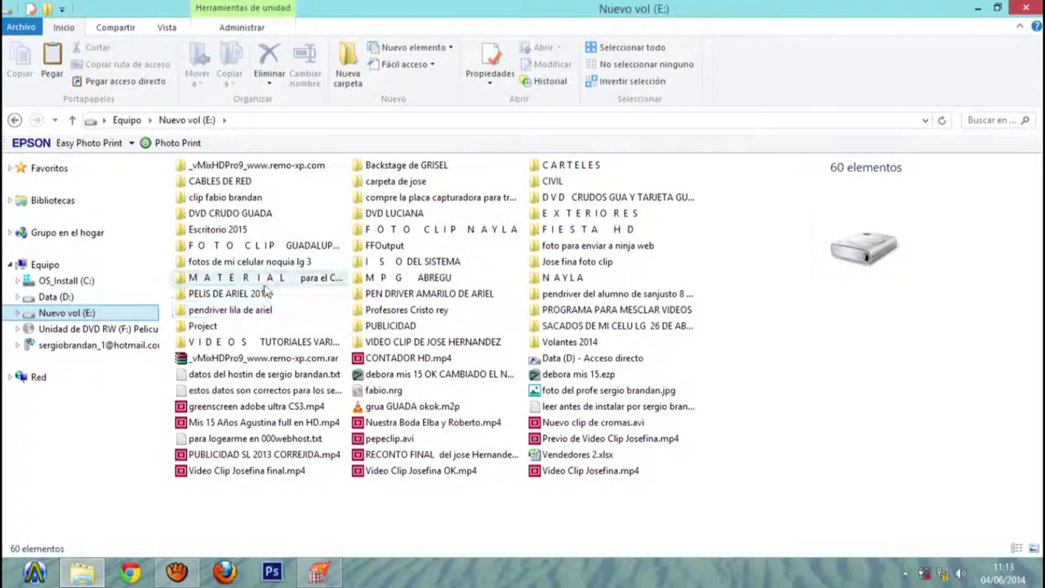
double_click(412, 294)
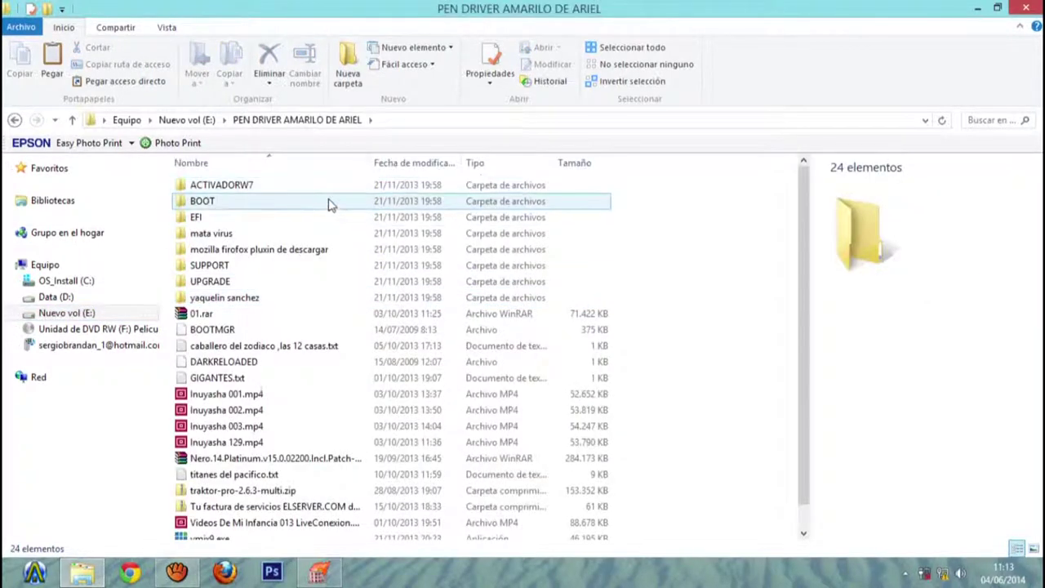
Widen the Name column and look through the pen drive folder's files and subfolders.
left_click_drag(799, 294, 803, 359)
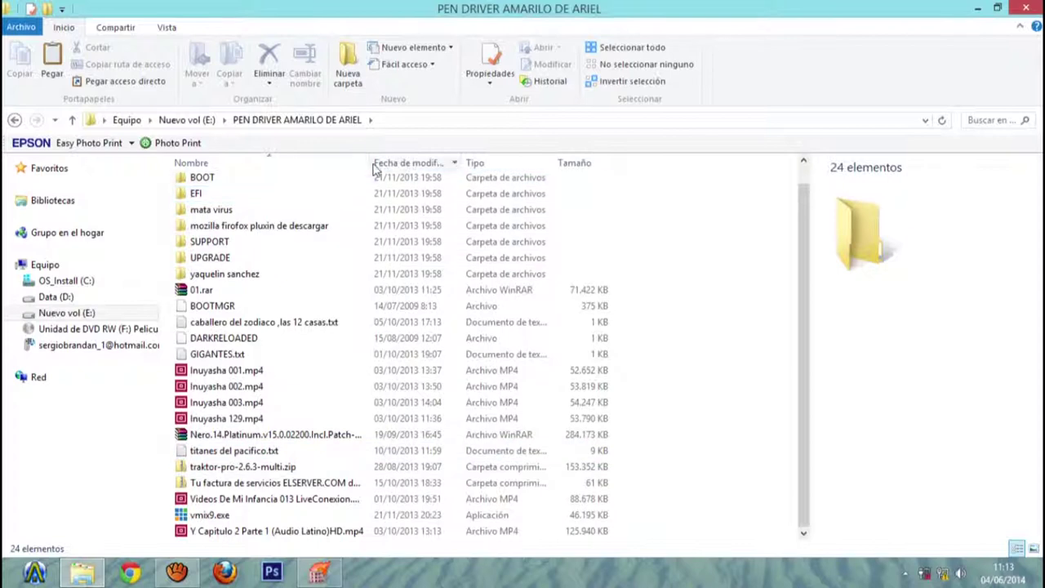
left_click_drag(373, 165, 481, 168)
left_click(208, 531)
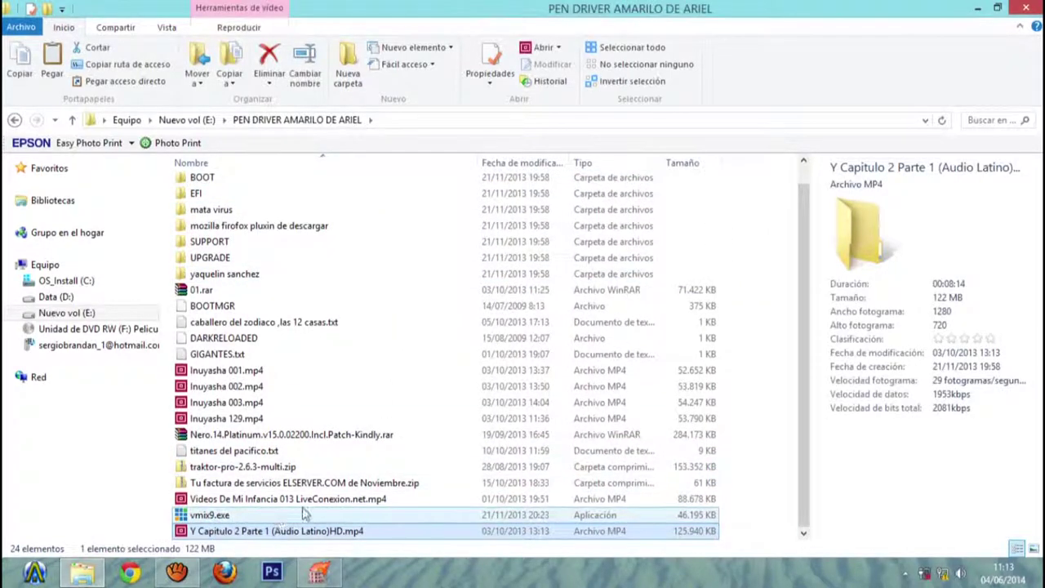
key("Up")
key("Up")
key("Up")
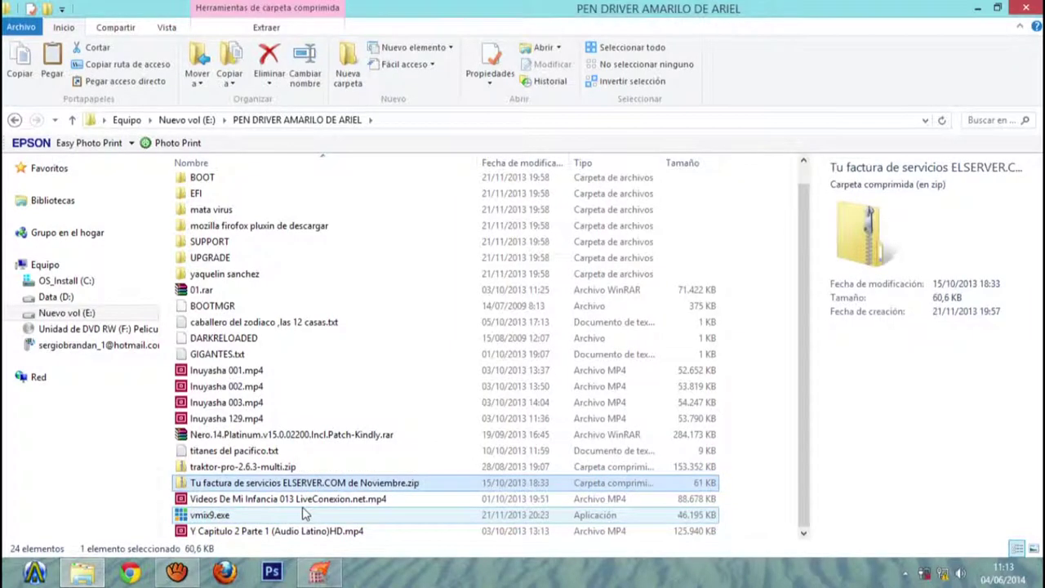
key("Up")
key("Up")
key("Up")
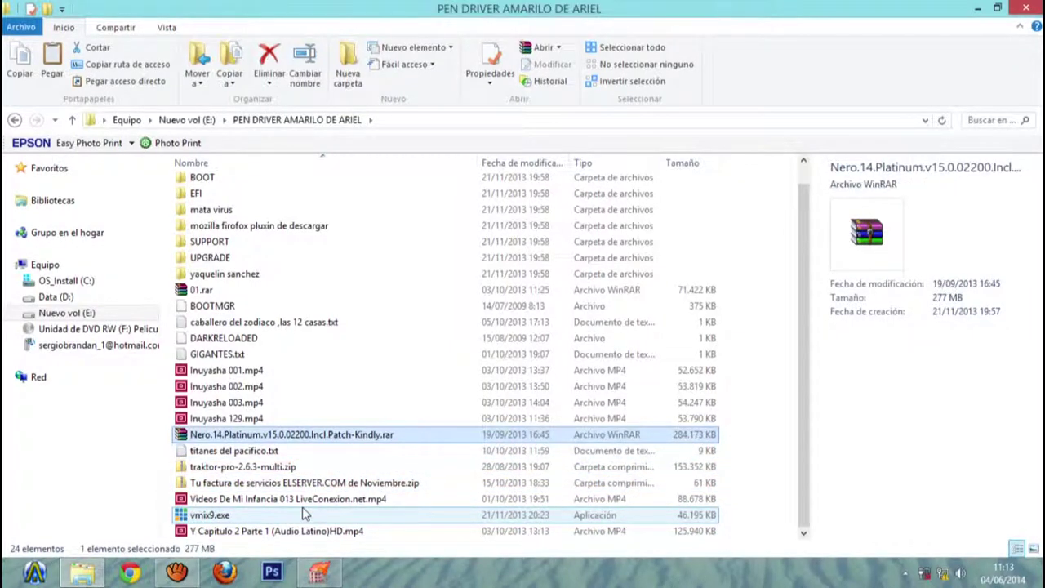
key("Up")
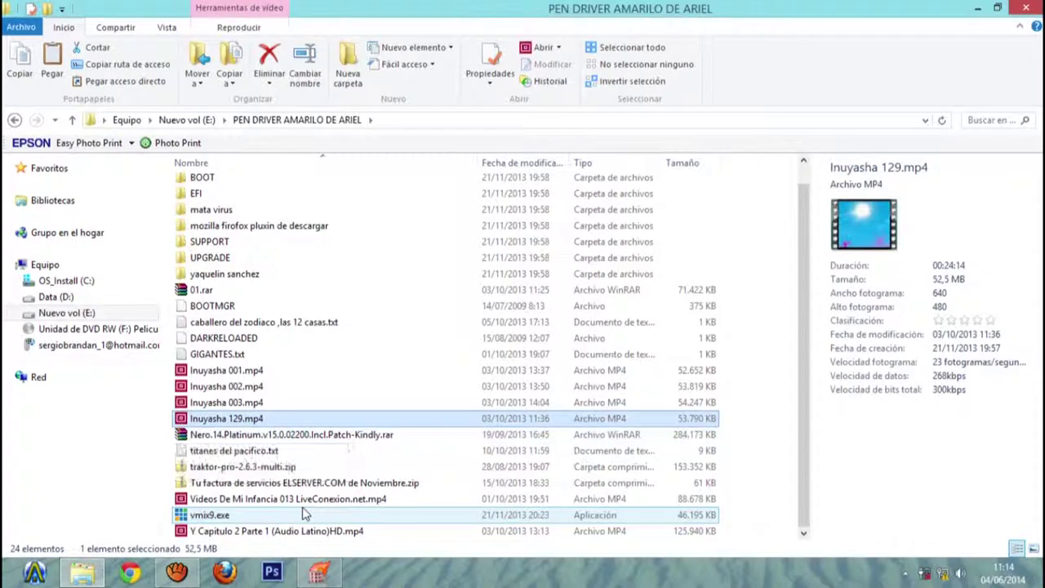
key("Up")
key("Up")
key("Up")
key("Up")
key("Up")
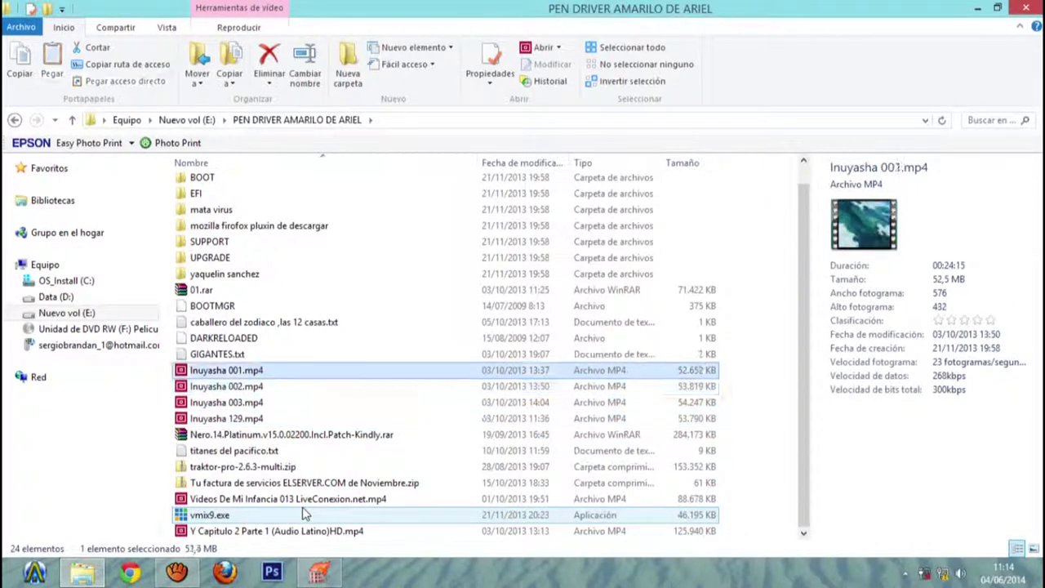
key("Up")
key("Up")
key("Up")
key("Up")
key("Up")
key("Up")
key("Up")
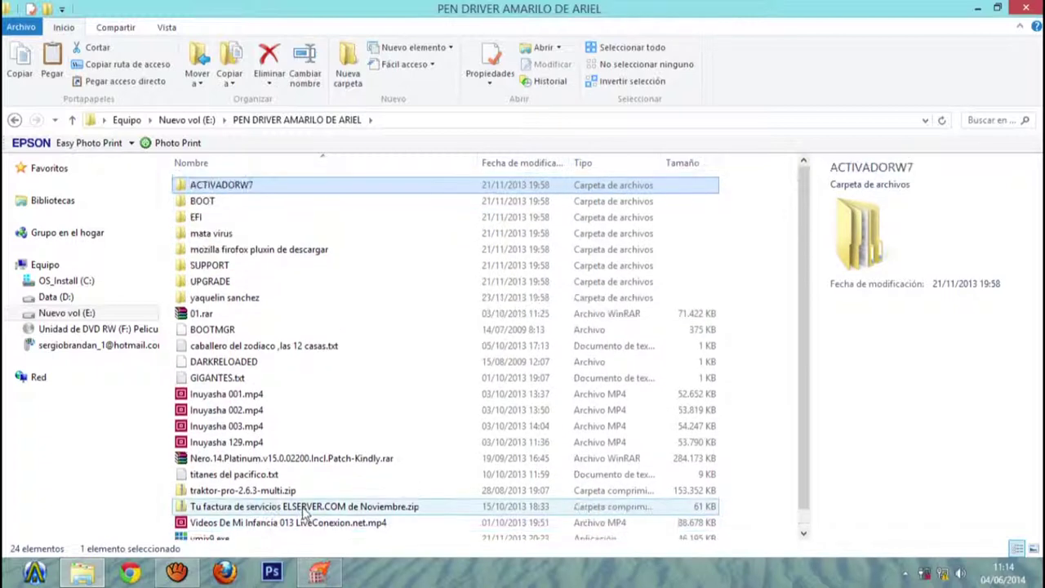
key("Down")
key("Down")
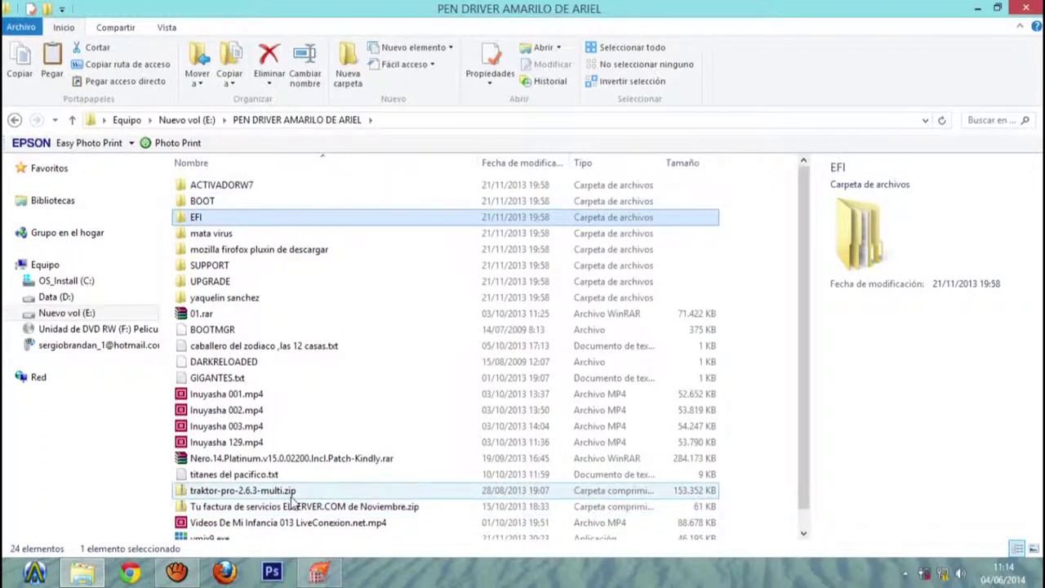
Return to the root of Nuevo vol (E:), then open Data (D:) and look through its folders and files.
left_click(14, 120)
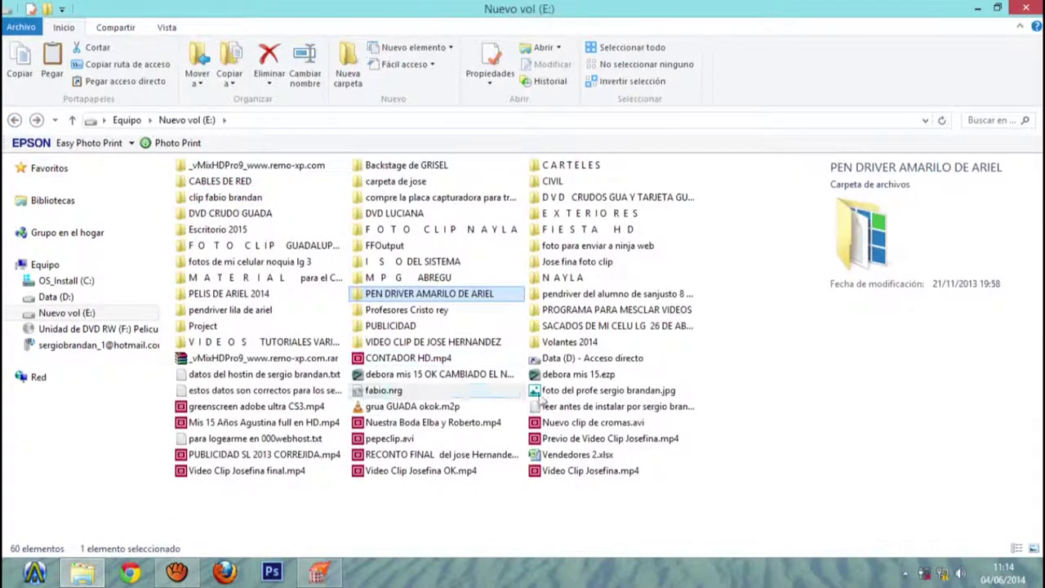
left_click(765, 509)
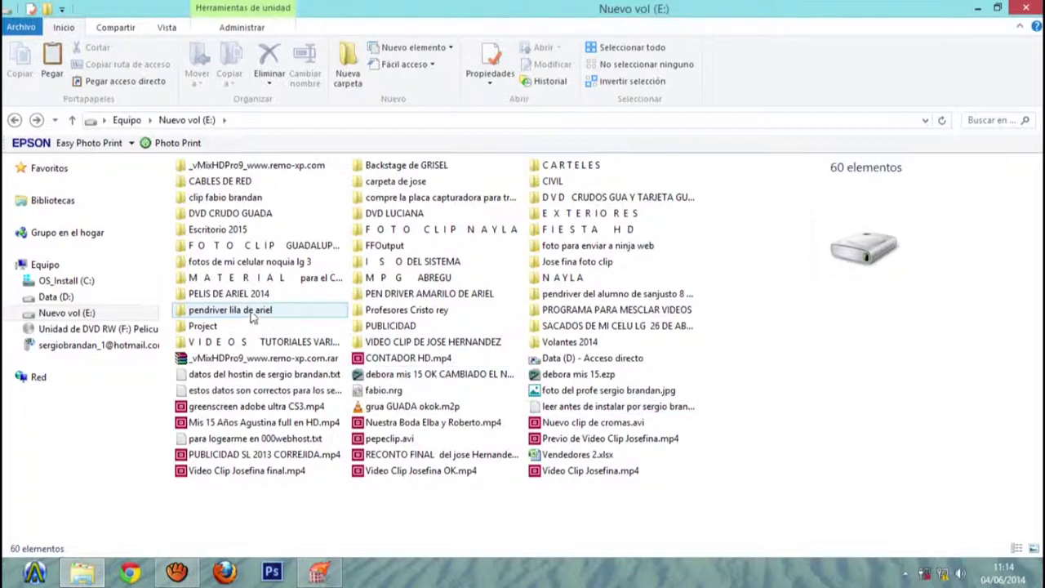
left_click(72, 300)
left_click(245, 314)
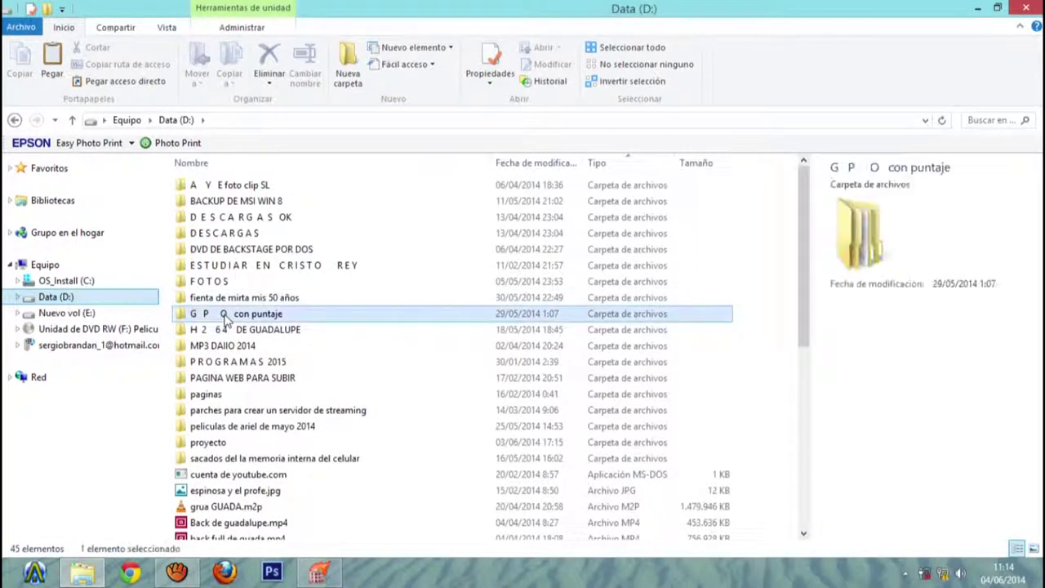
scroll(327, 518, "down", 3)
scroll(327, 514, "down", 5)
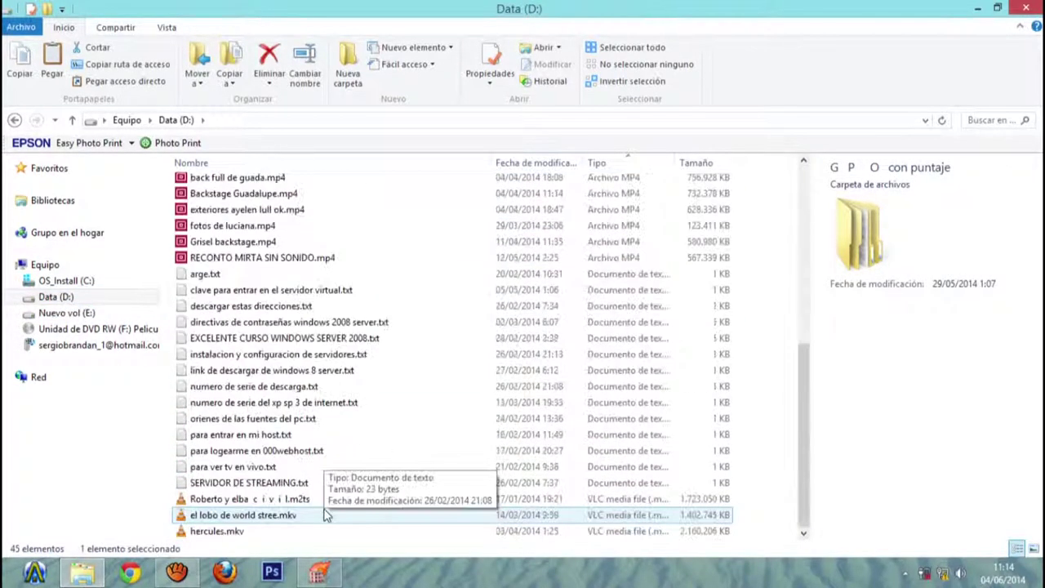
scroll(326, 510, "up", 3)
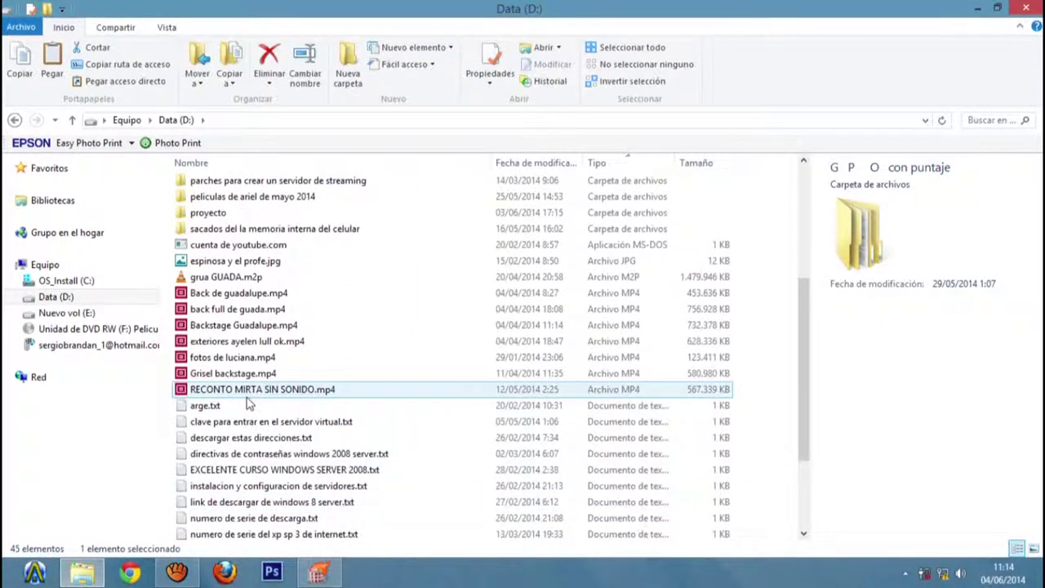
scroll(247, 401, "up", 3)
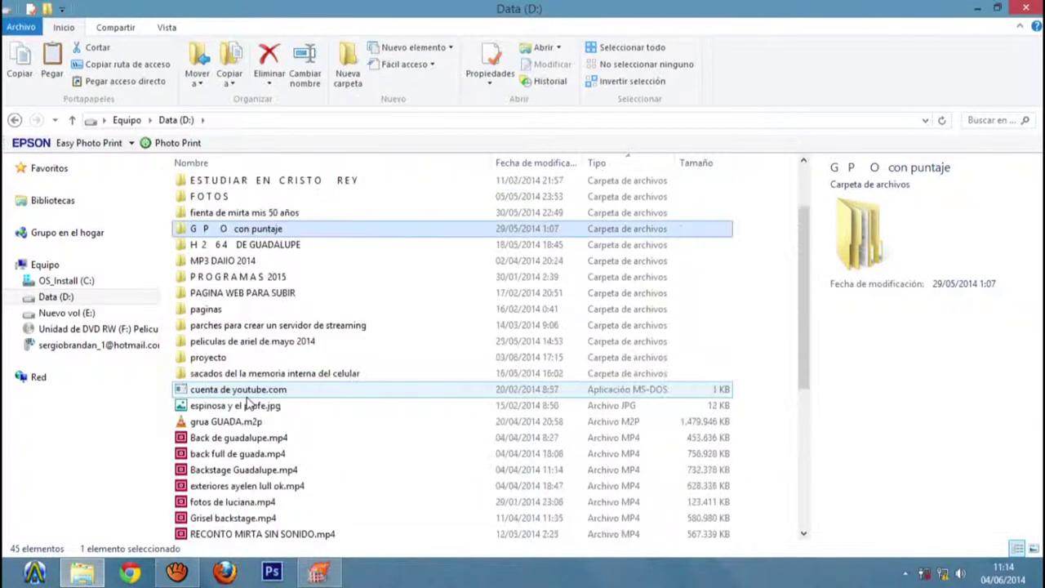
Look at the contents of the PROGRAMAS 2015 folder and return to Data (D:).
left_click(249, 277)
double_click(246, 280)
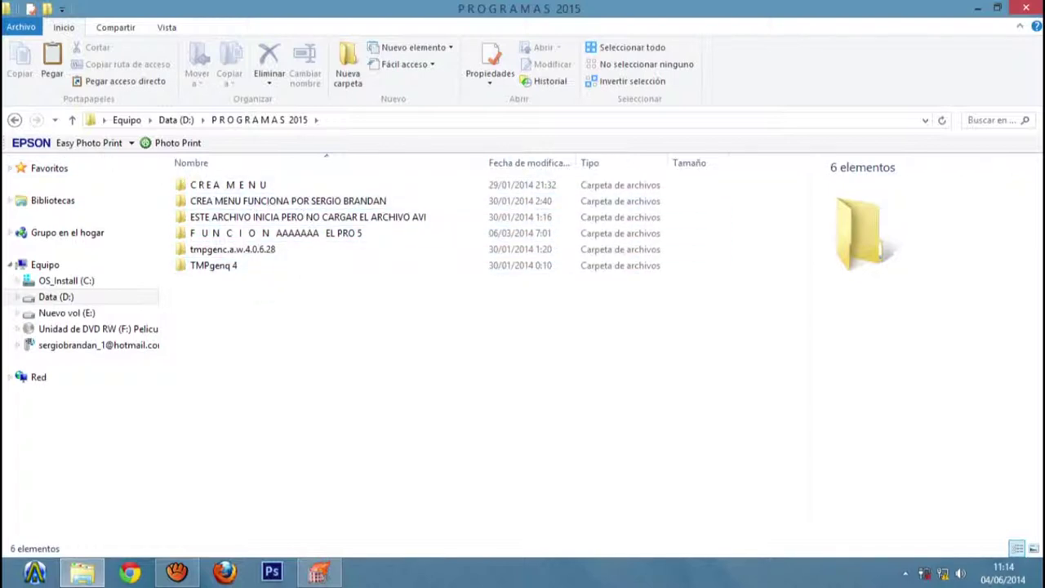
left_click(15, 120)
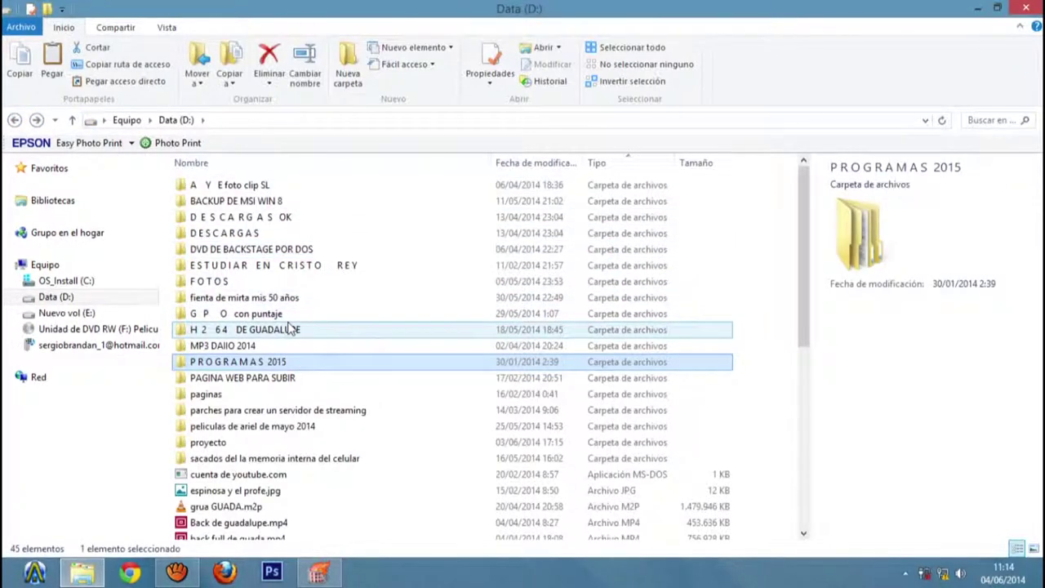
Look inside the DESCARGAS OK and DESCARGAS folders, including Programs, and return to the file list of Data (D:).
double_click(296, 218)
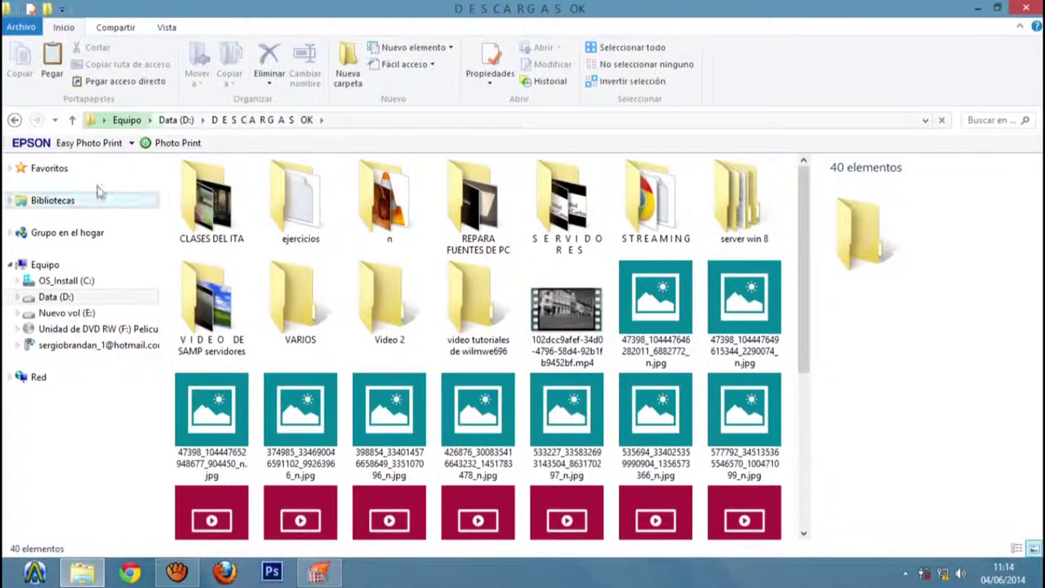
key("BackSpace")
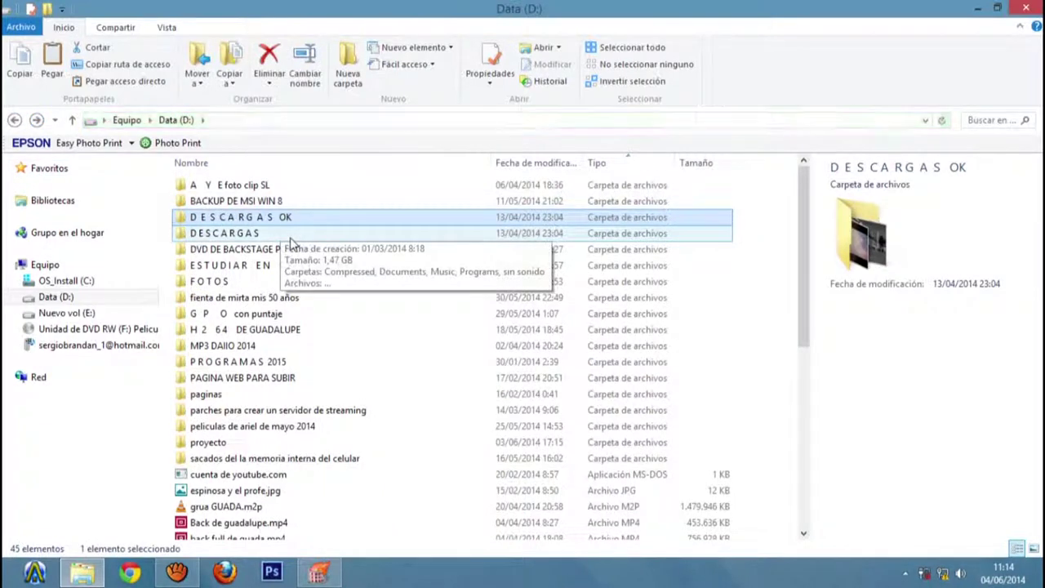
double_click(291, 234)
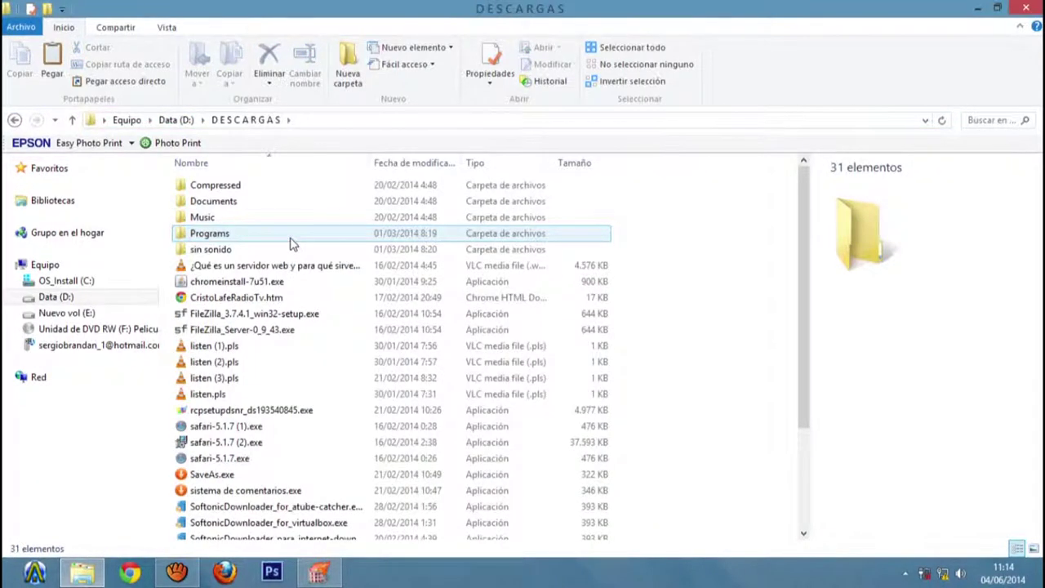
double_click(210, 233)
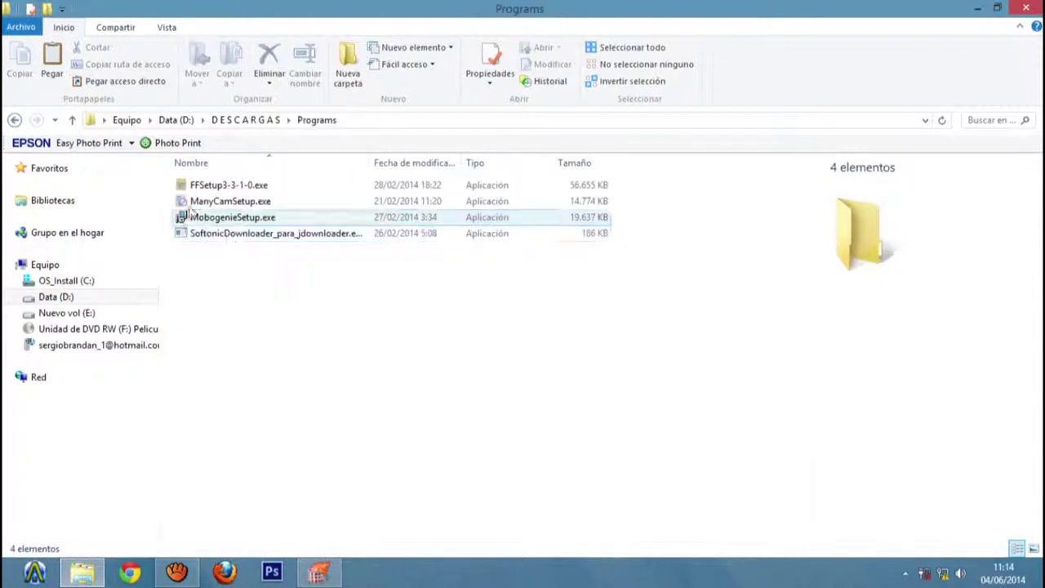
left_click(14, 120)
left_click(13, 120)
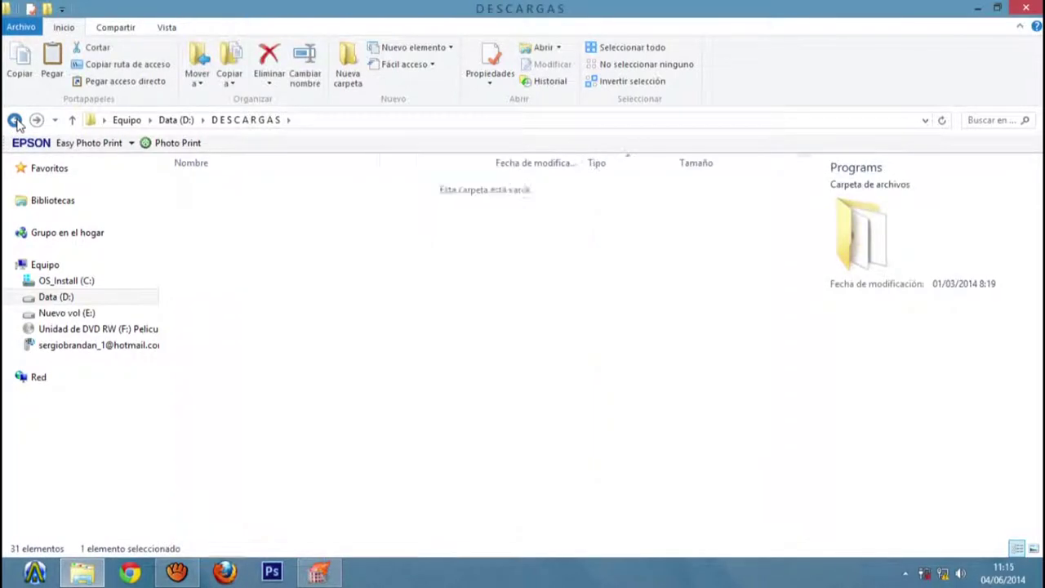
scroll(296, 224, "down", 7)
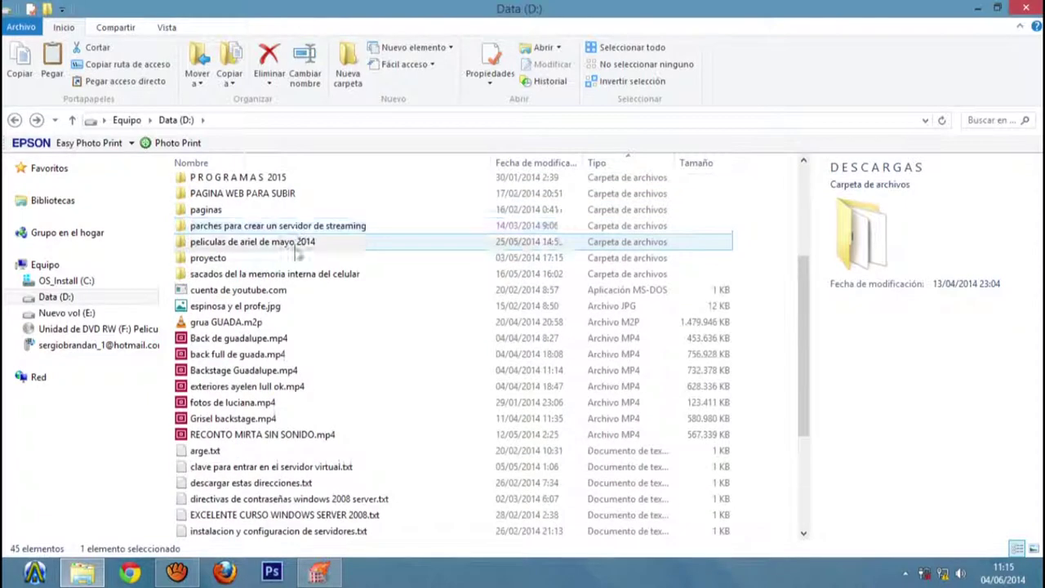
scroll(310, 351, "up", 8)
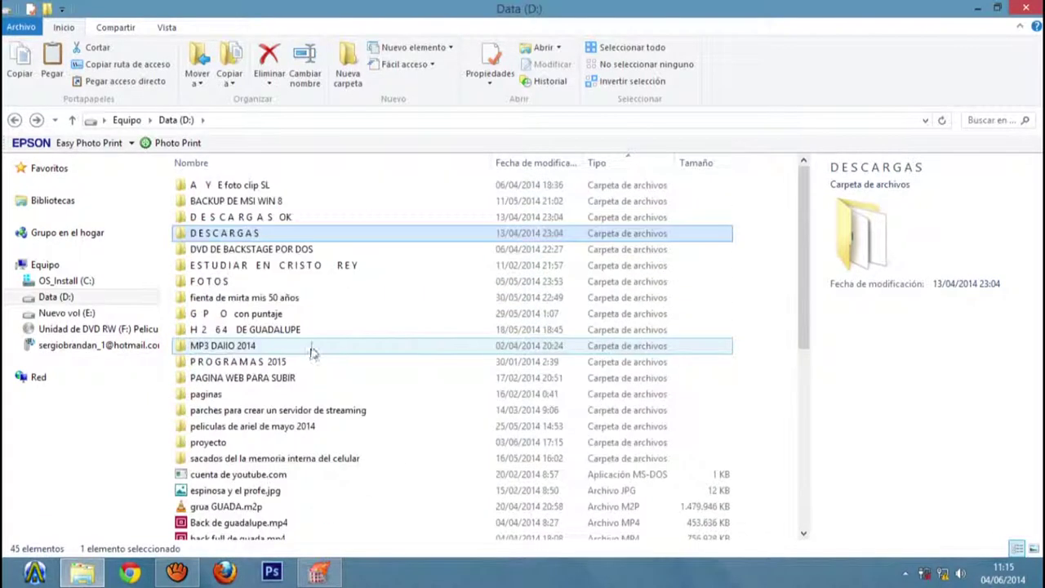
mouse_move(302, 330)
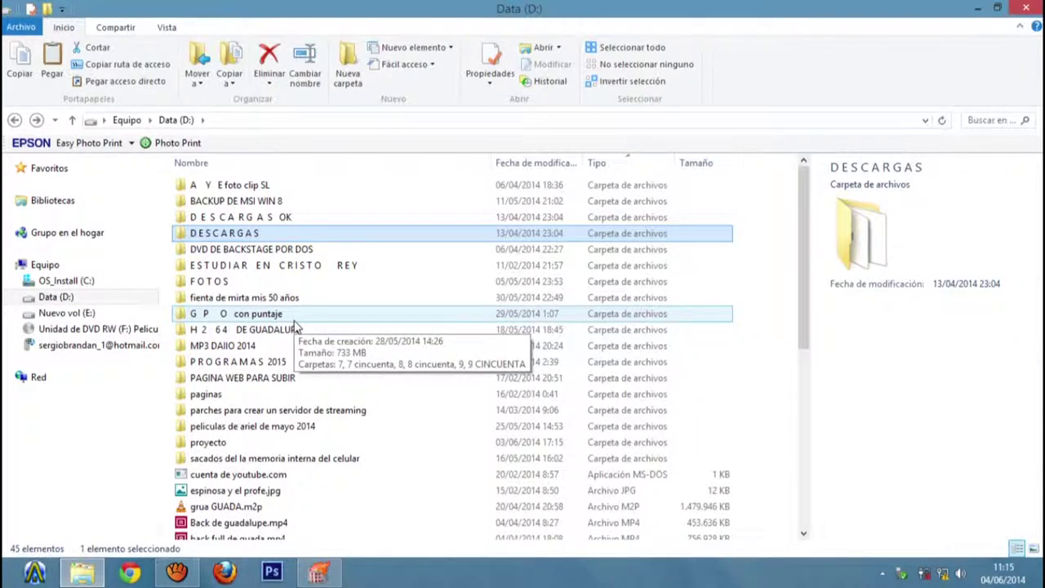
left_click_drag(806, 290, 753, 221)
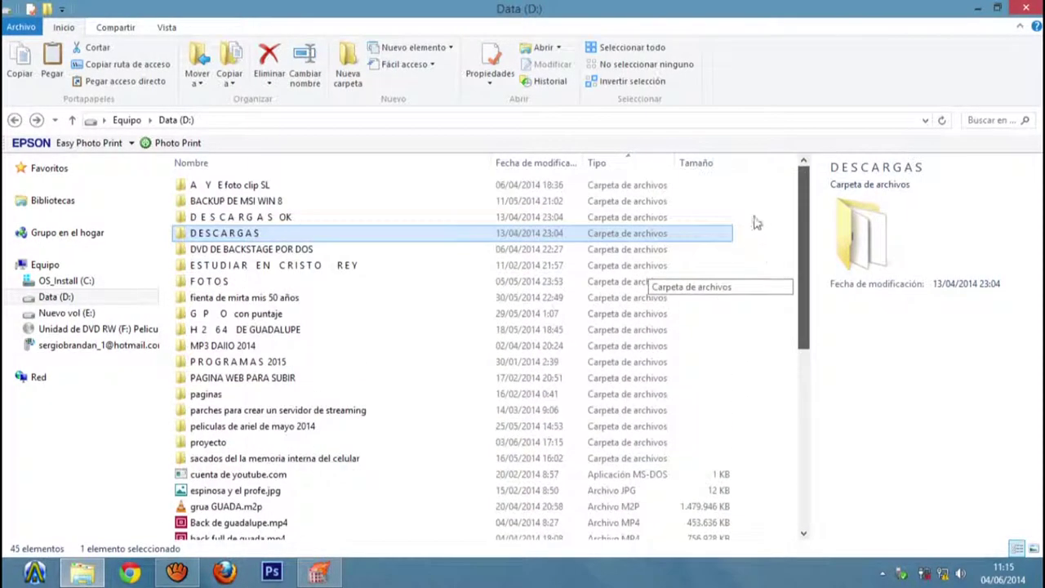
Open the TOURO (H:) drive and look through its folders and files.
double_click(393, 12)
left_click(110, 346)
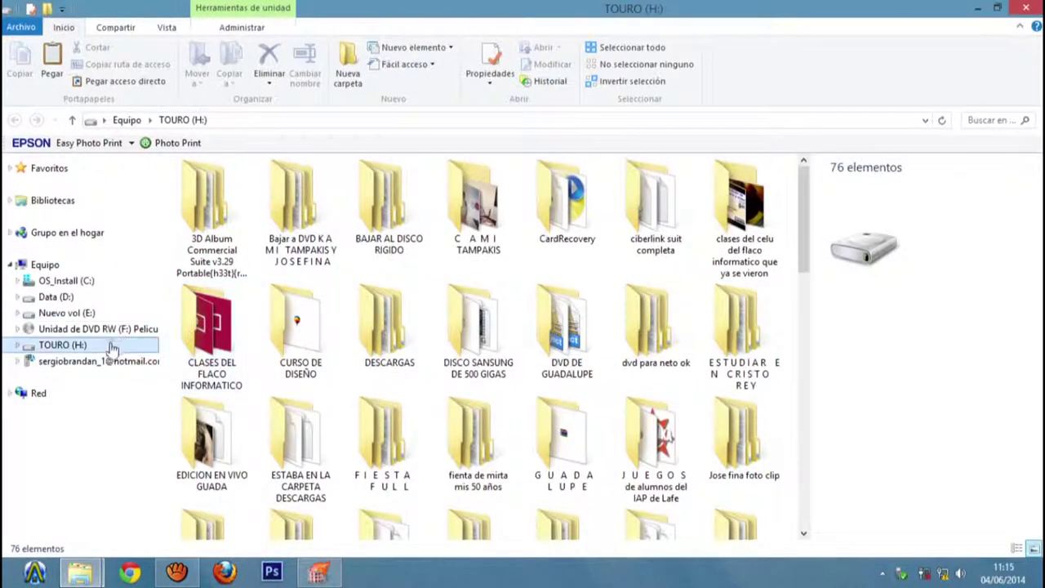
left_click(568, 315)
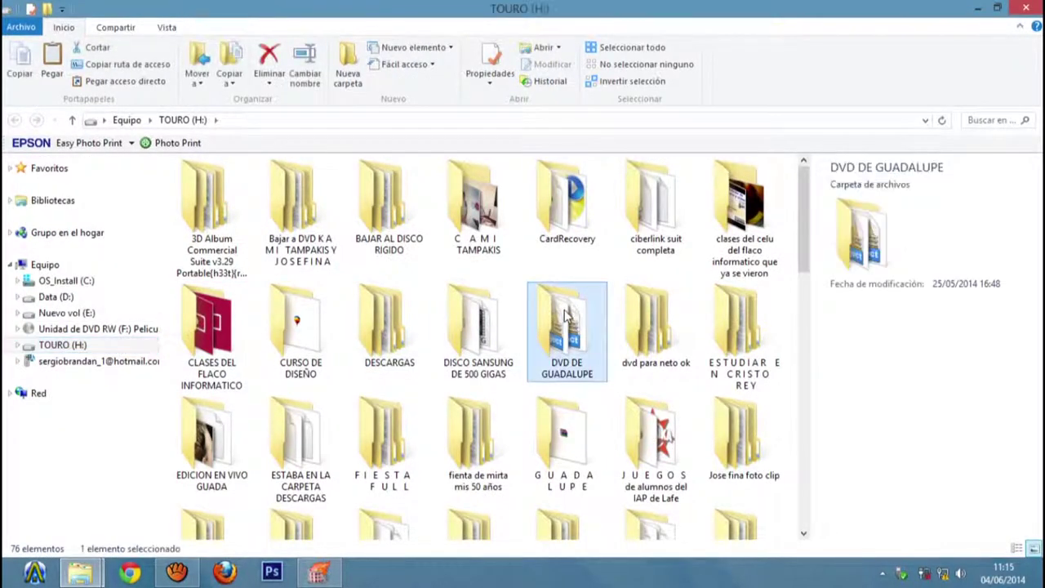
left_click_drag(800, 237, 788, 507)
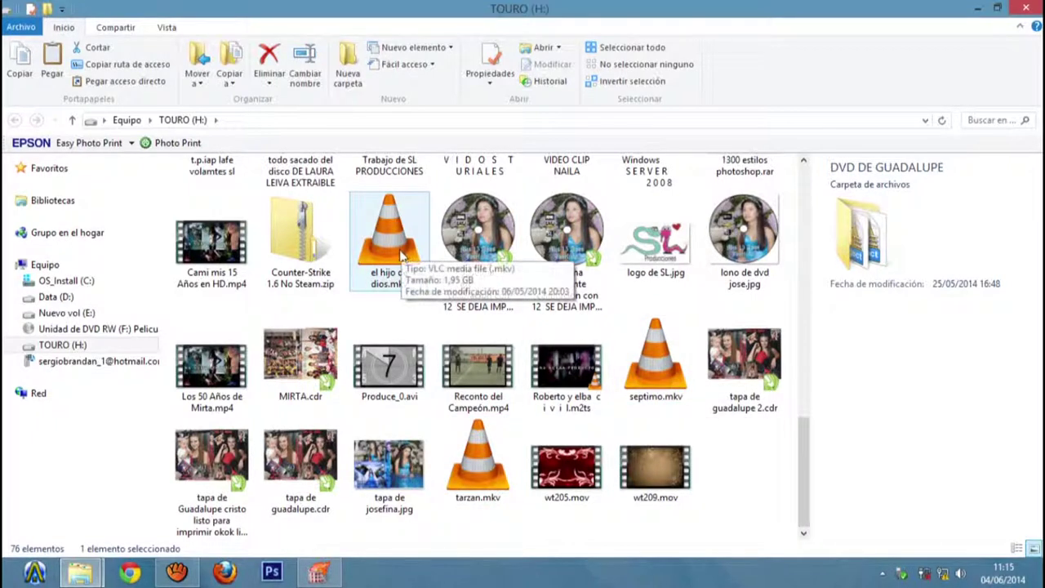
left_click_drag(801, 464, 801, 382)
left_click(593, 412)
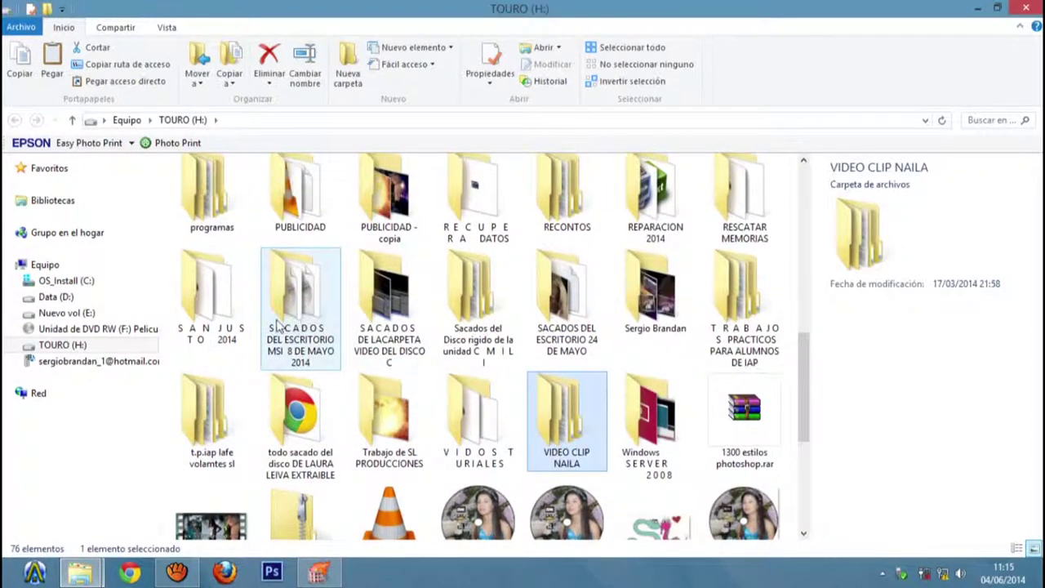
Look at the SAN JUSTO 2014 folder and its PROGRAMAS PORTABLES subfolder, and return to TOURO (H:).
double_click(228, 317)
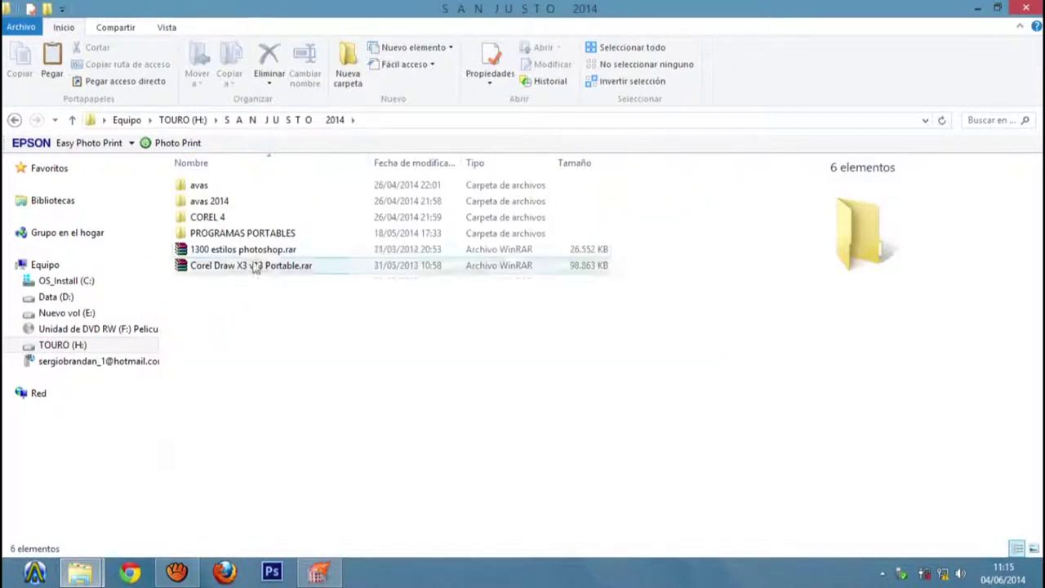
double_click(265, 234)
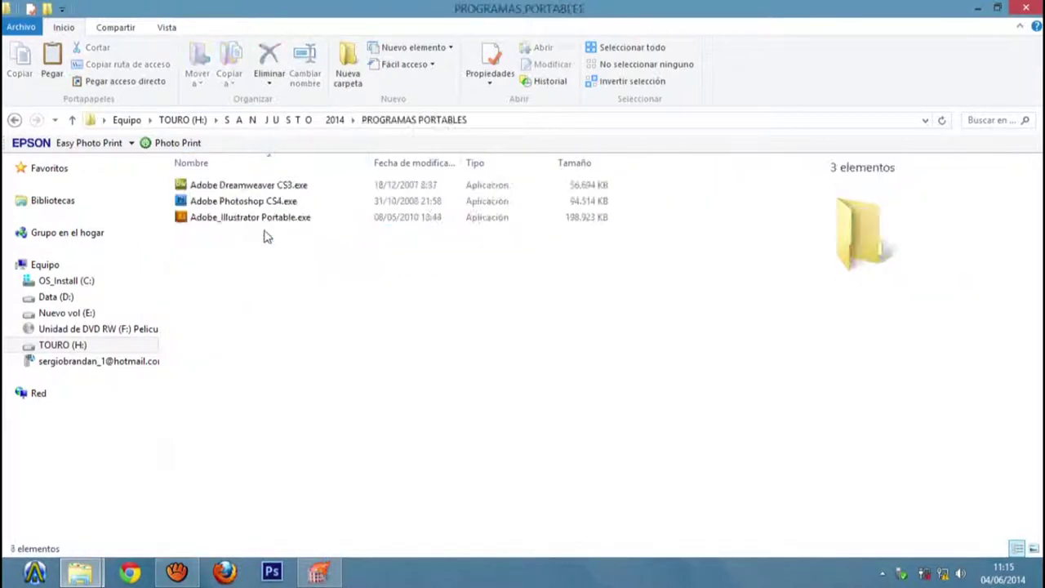
left_click(17, 120)
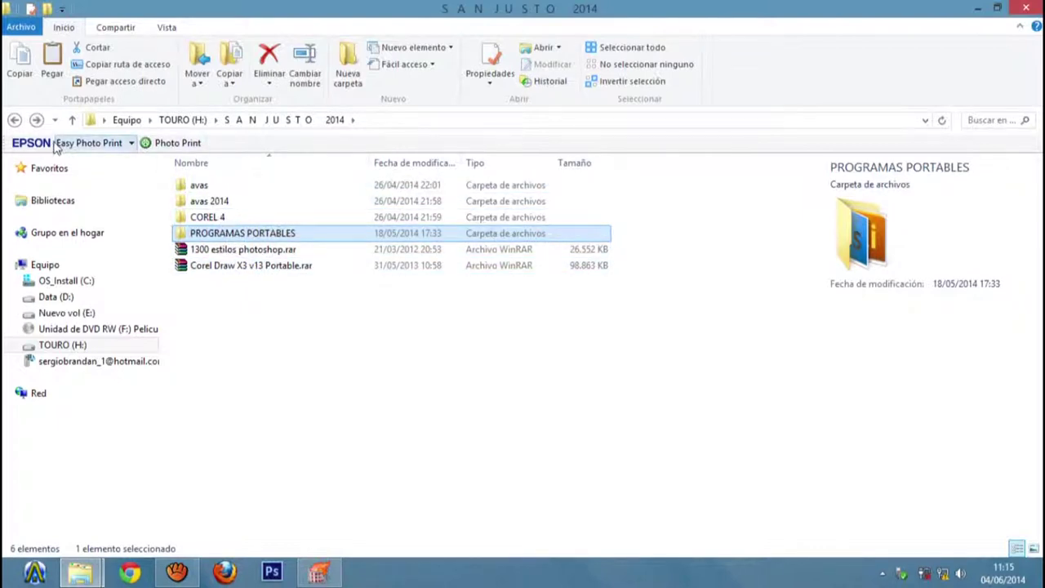
left_click(14, 120)
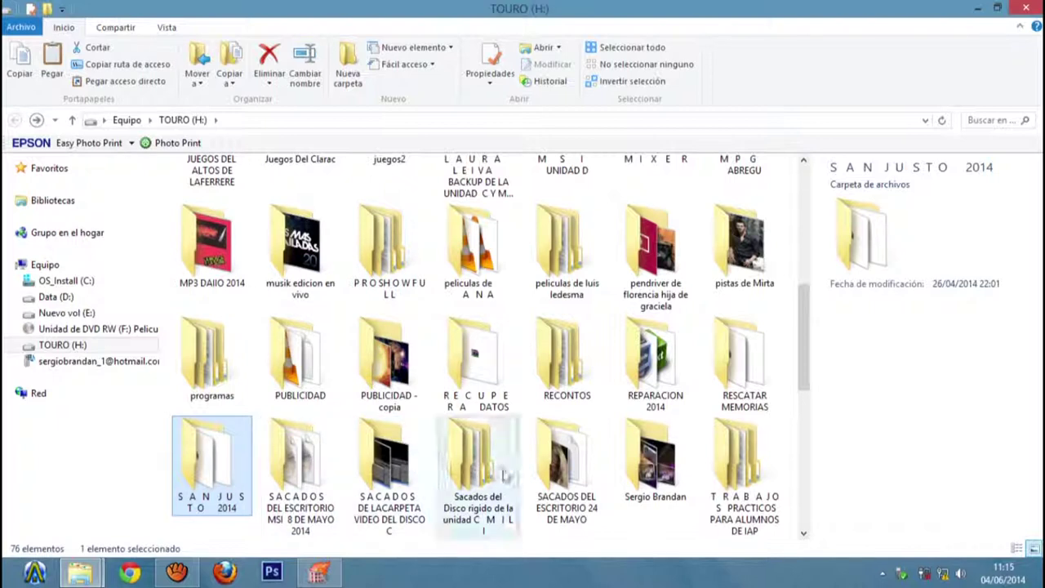
Look at the SACADOS DEL ESCRITORIO 24 DE MAYO folder and return to the start of TOURO (H:).
double_click(572, 477)
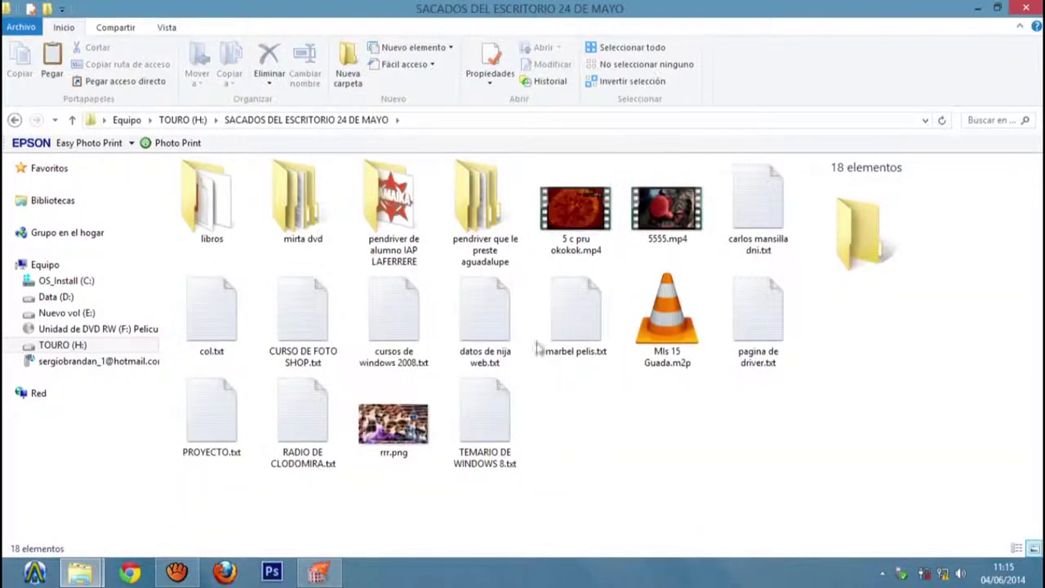
left_click(14, 120)
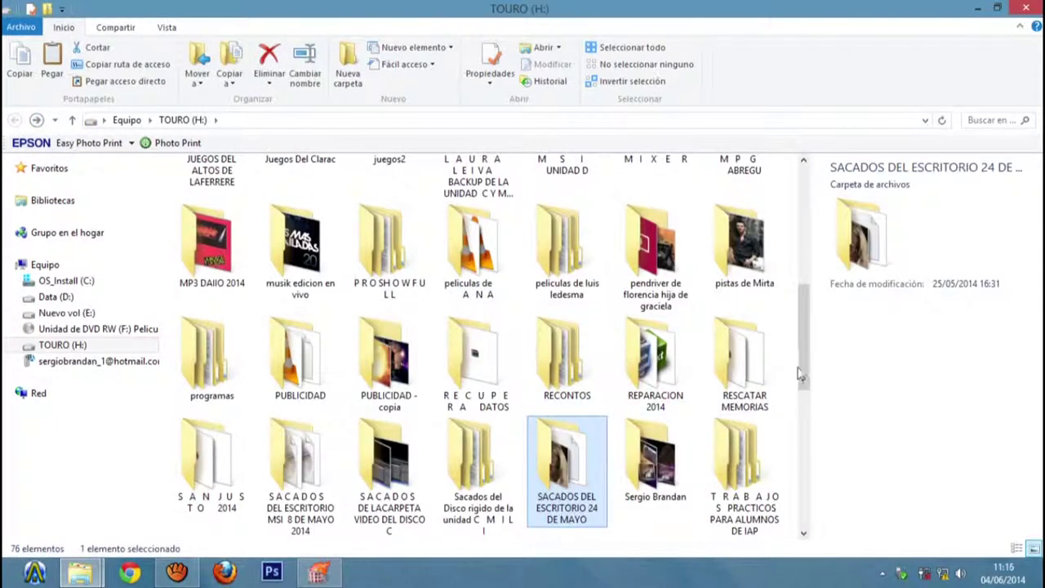
scroll(801, 363, "up", 1)
left_click_drag(804, 355, 805, 249)
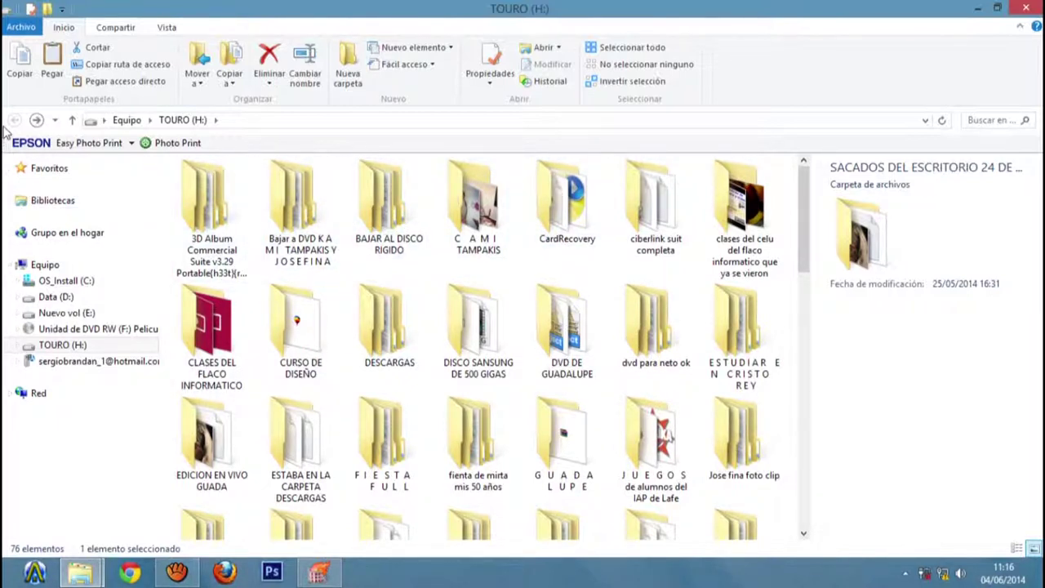
Close the TOURO (H:) and Data (D:) File Explorer windows to get back to Nero Express.
mouse_move(1037, 7)
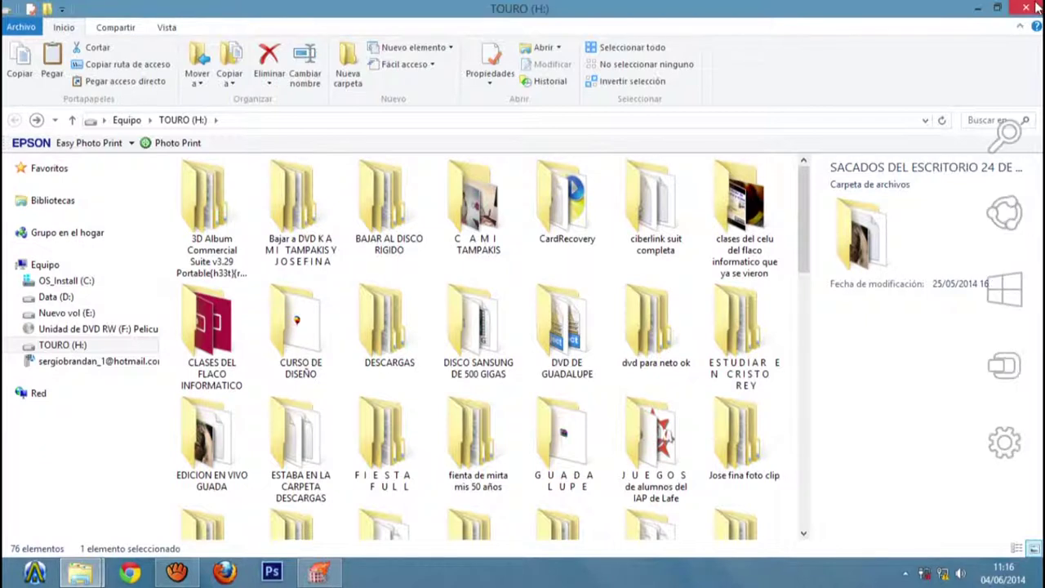
key("alt+Left")
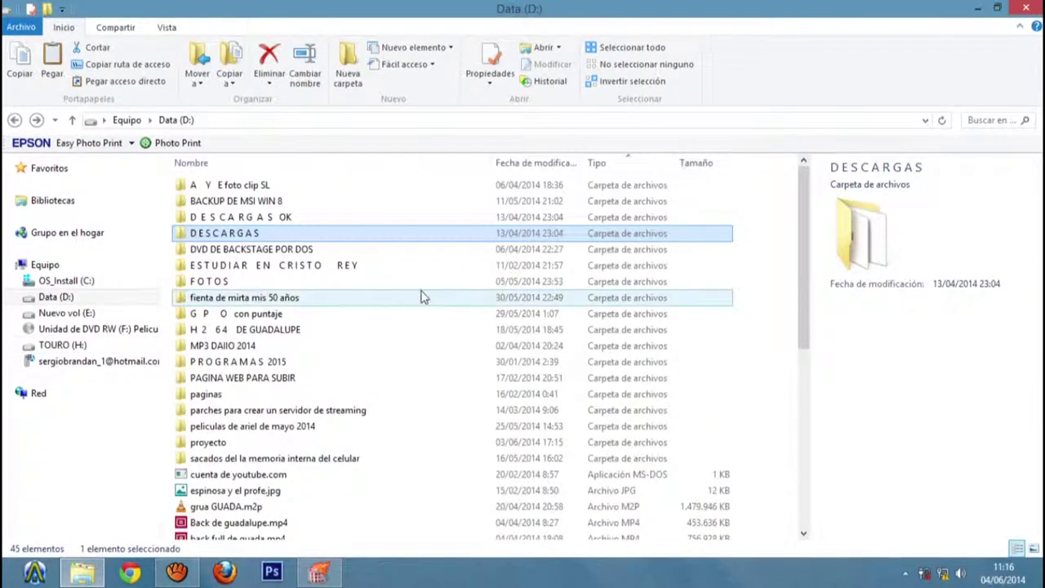
left_click(1026, 7)
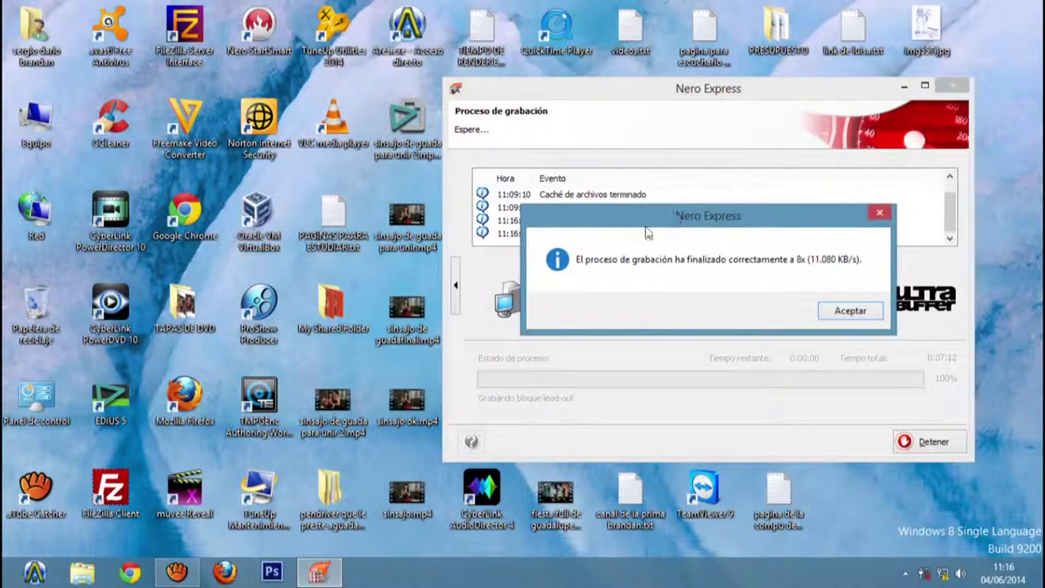
Acknowledge the finished burn, exit Nero Express without saving the project and close Nero StartSmart.
left_click(851, 312)
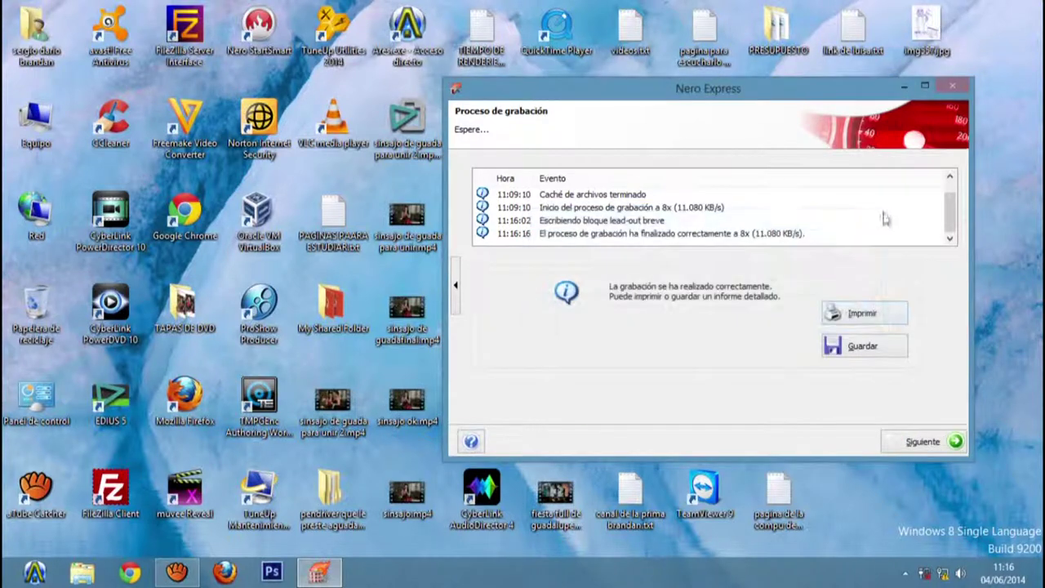
left_click(931, 442)
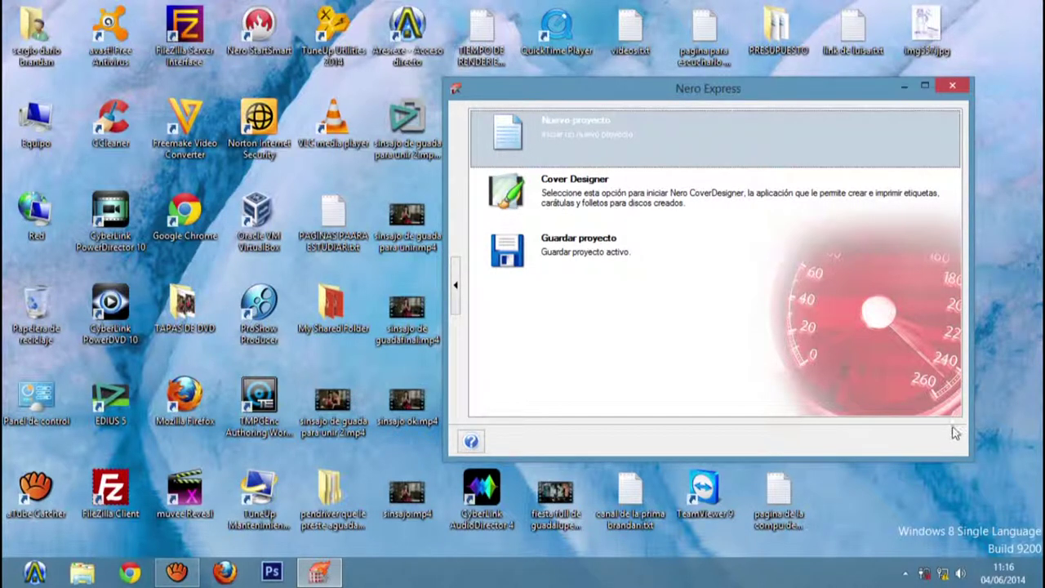
left_click(947, 86)
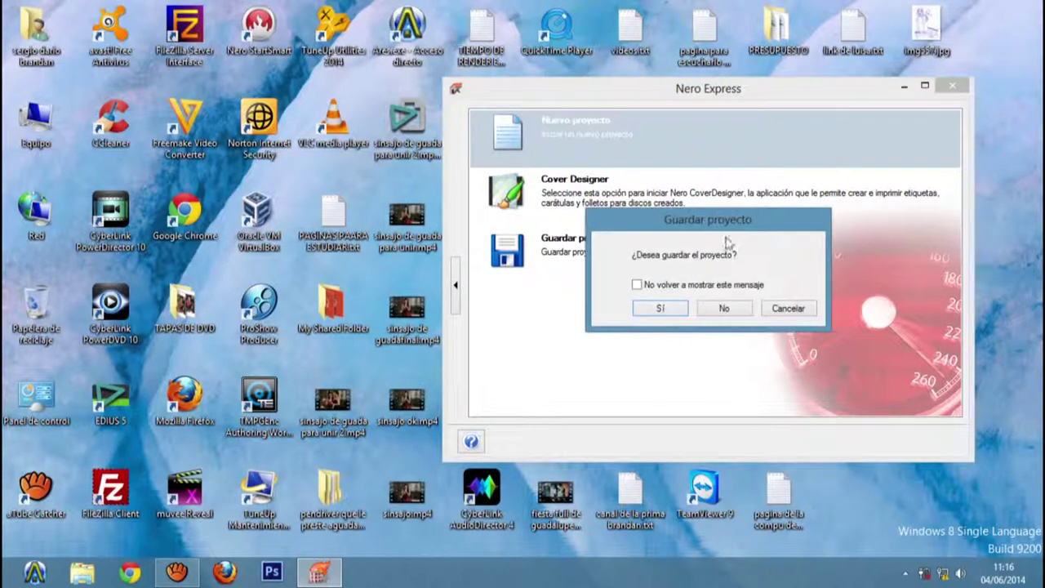
left_click(724, 310)
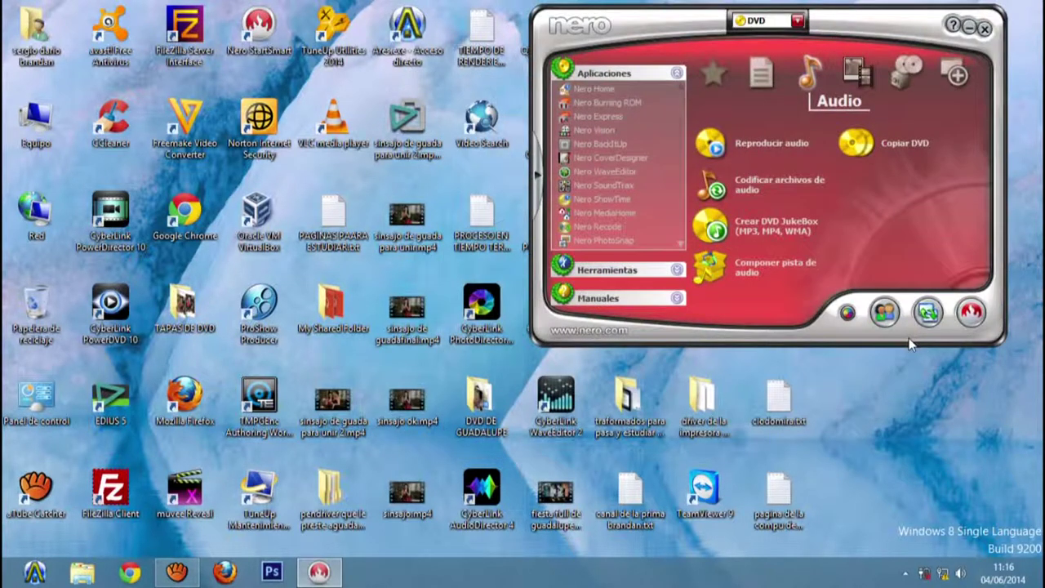
left_click(984, 27)
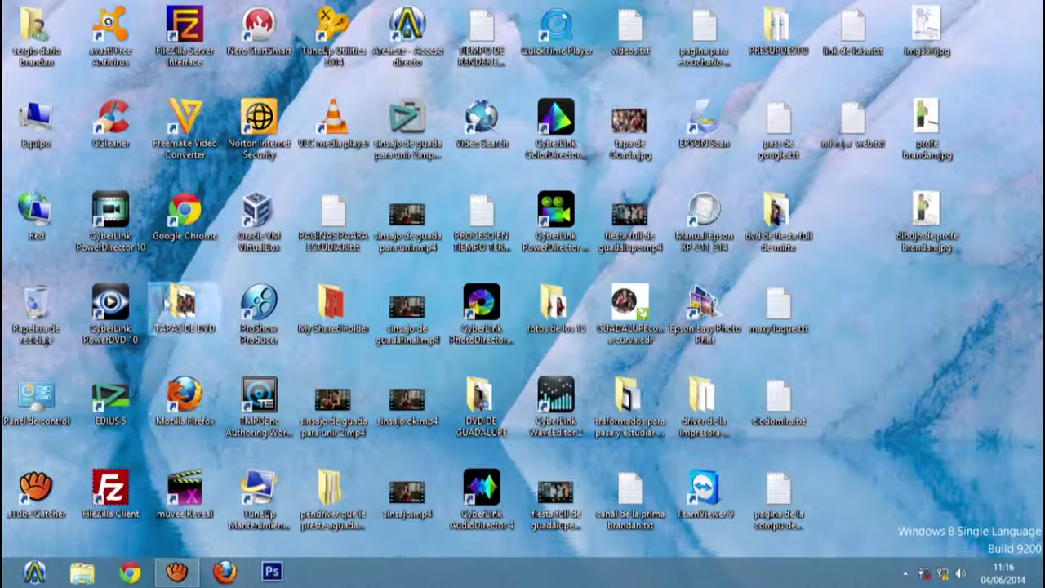
Switch to aTube Catcher and move its window closer to the middle of the desktop.
left_click(175, 573)
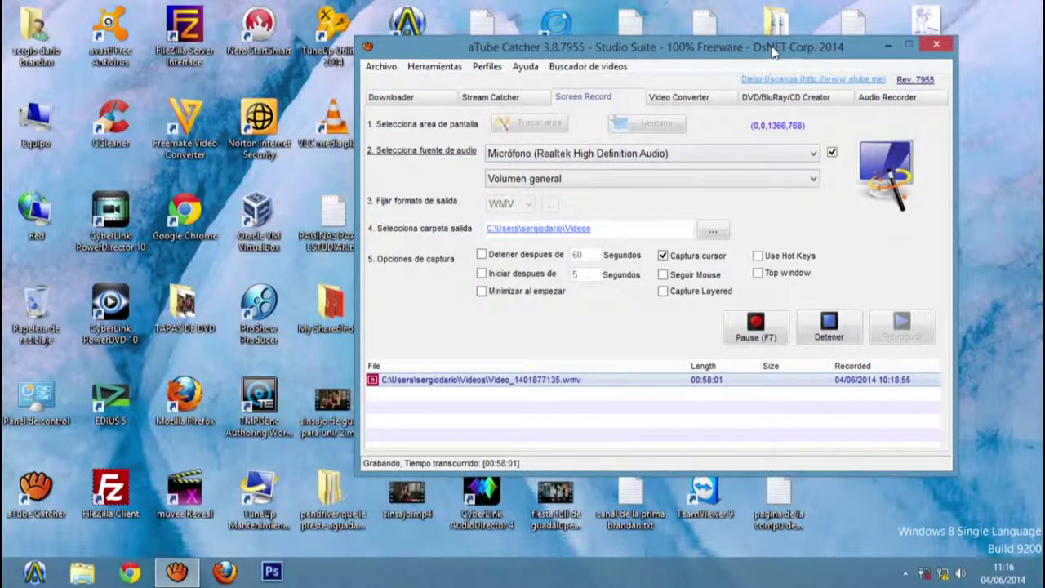
left_click_drag(774, 51, 673, 40)
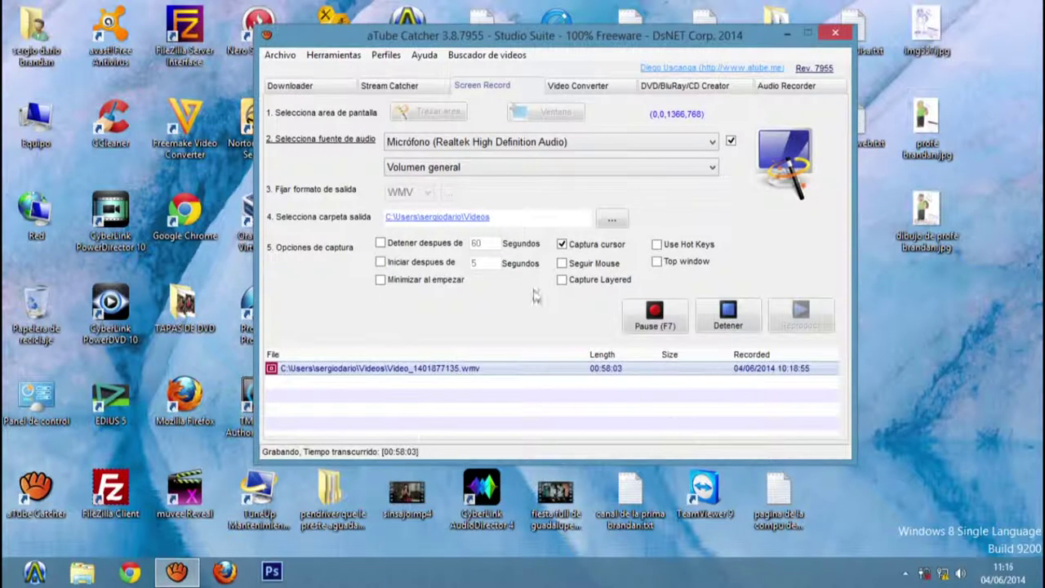